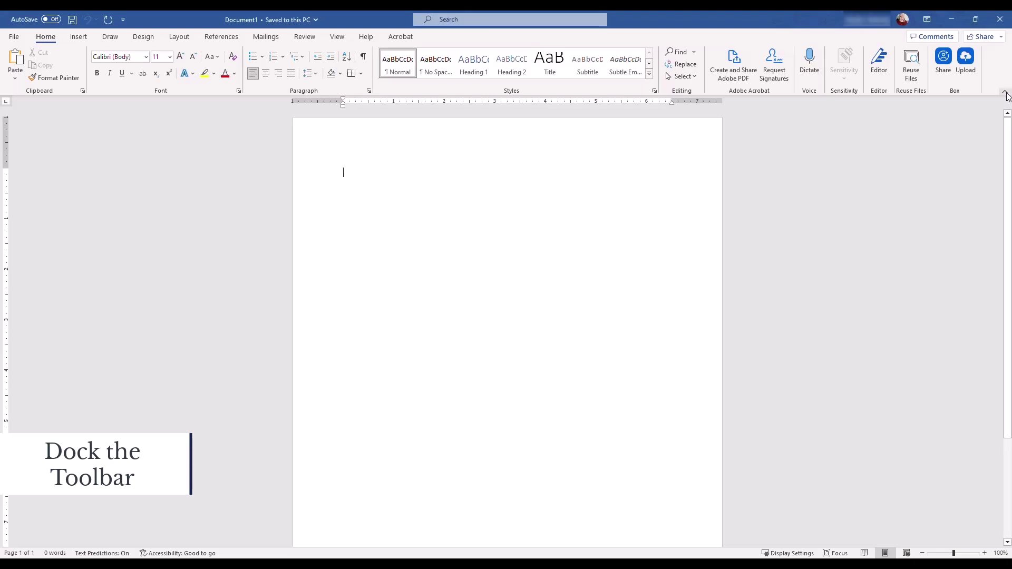
Collapse the Word ribbon, then pin the Home ribbon back so it stays permanently shown
click(1004, 93)
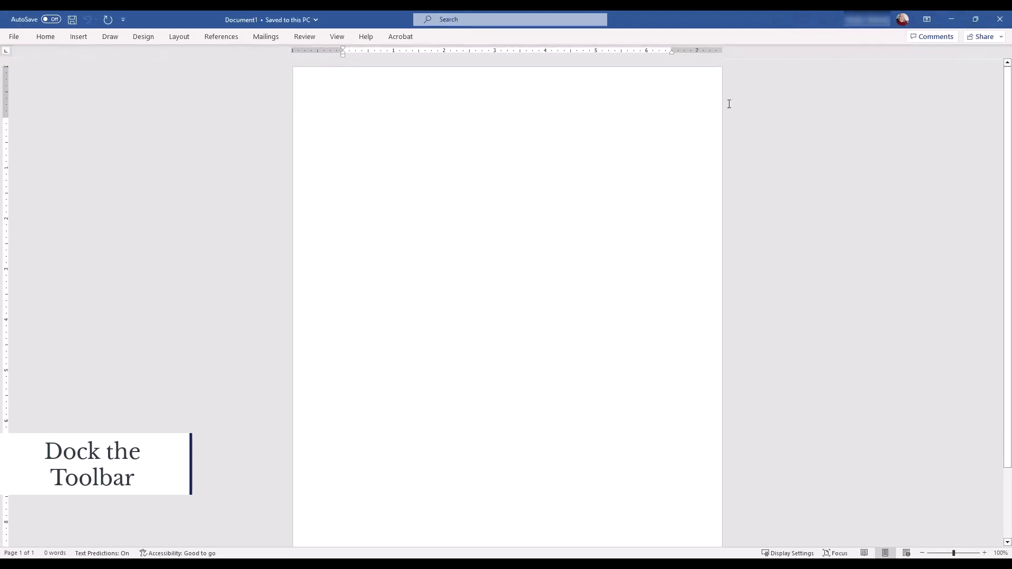
click(46, 36)
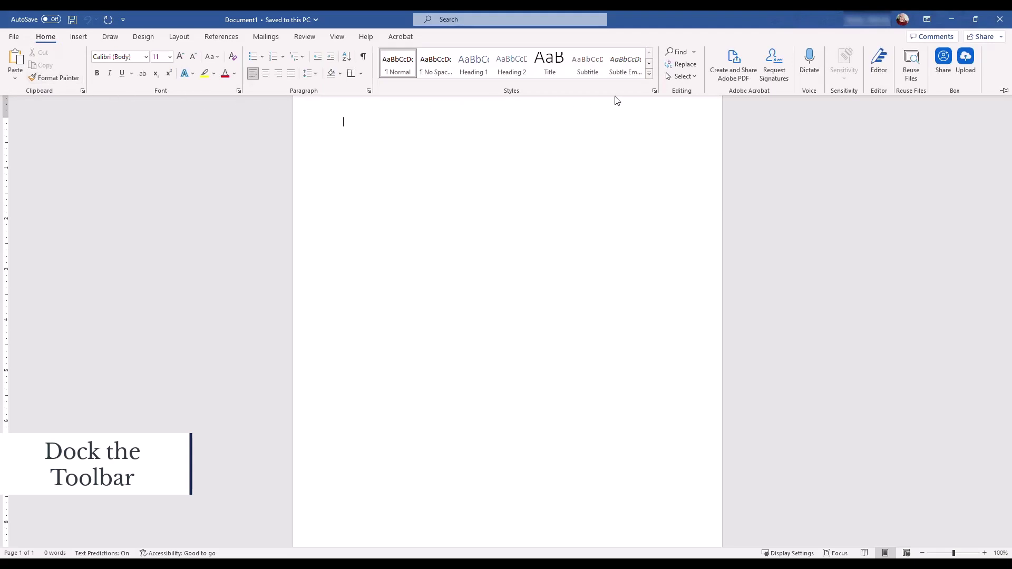
click(1002, 91)
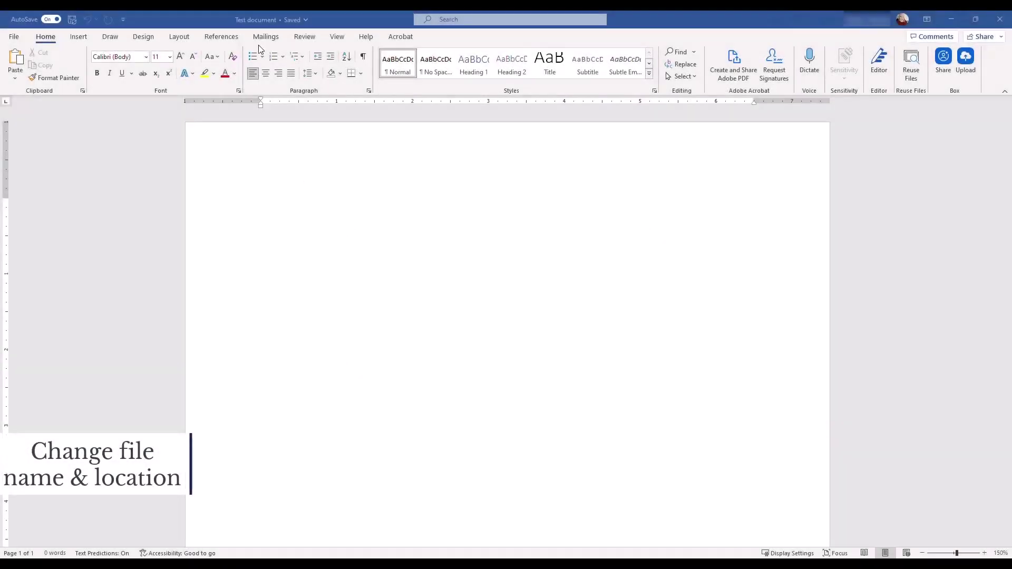
Change the file name in the title-bar box to 'My document'
click(264, 20)
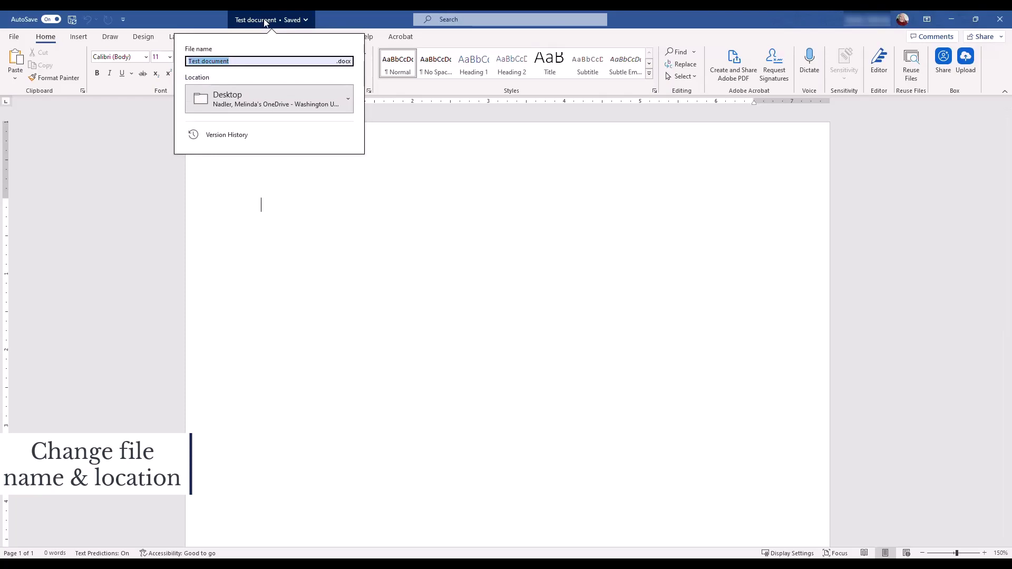
text(My docu)
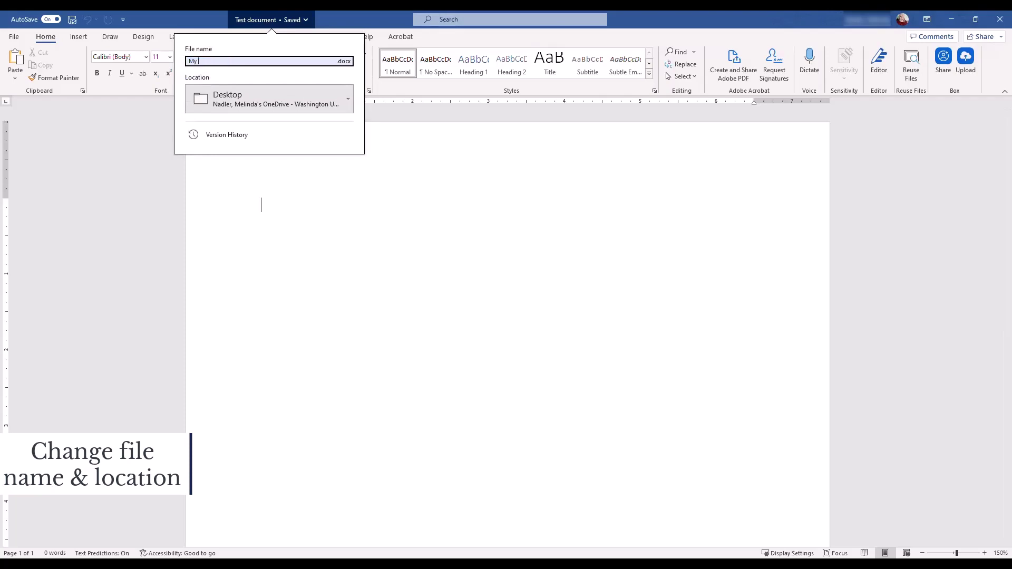
text(ment)
key(Return)
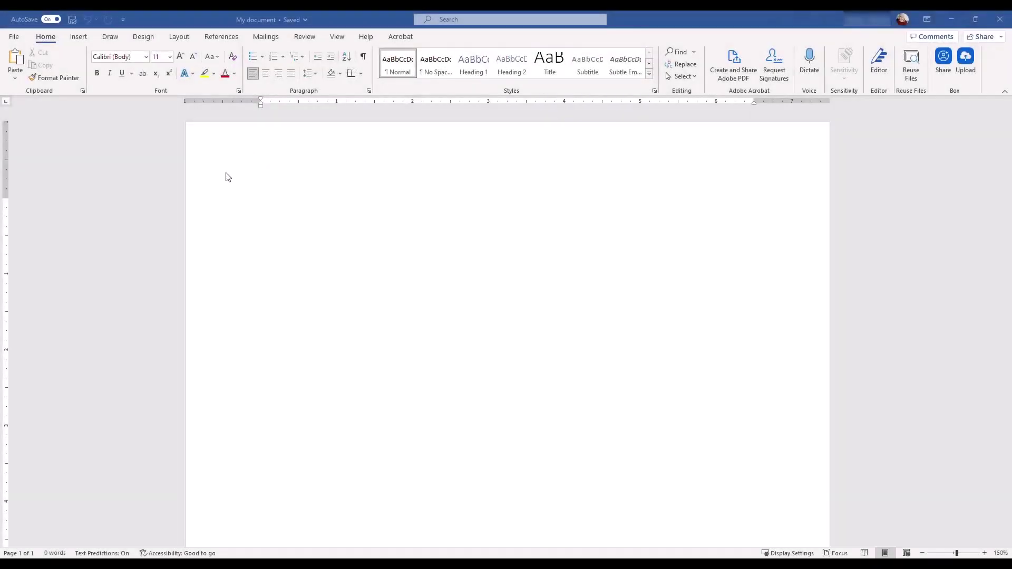
Open the Stock Images library from Insert > Pictures
click(79, 37)
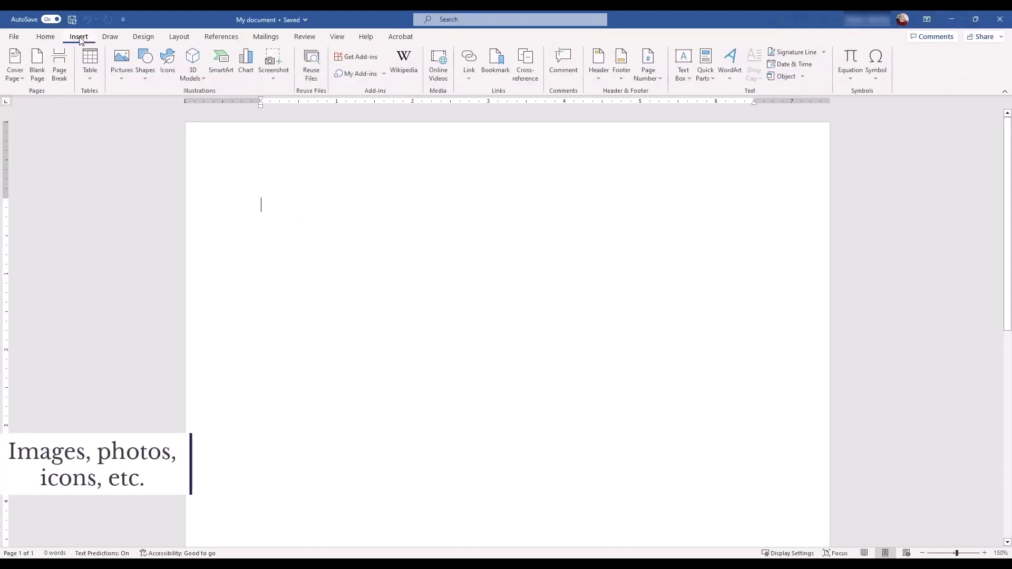
click(121, 73)
click(135, 123)
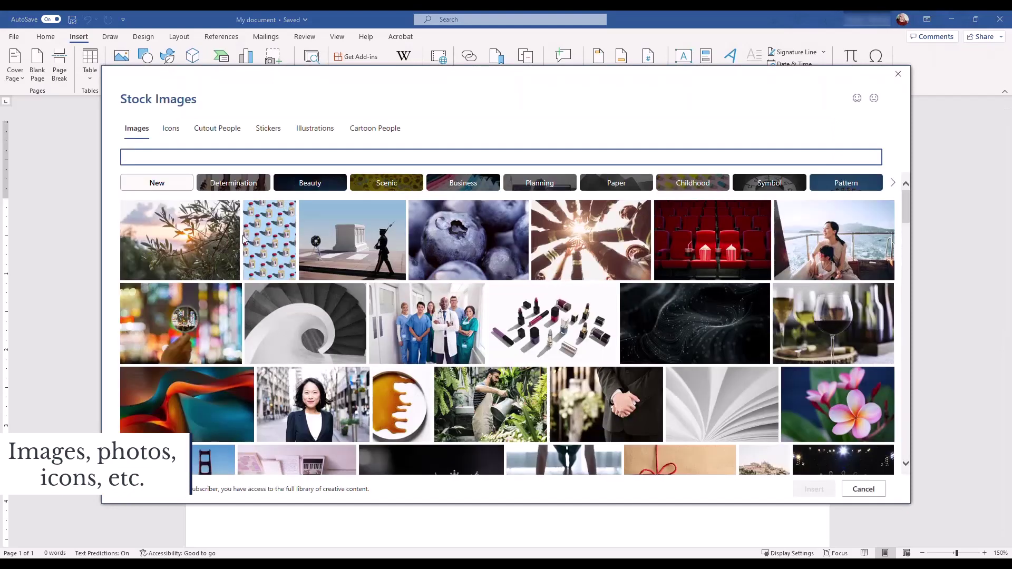
Browse the Icons, Cutout People and Stickers collections in Stock Images
click(170, 129)
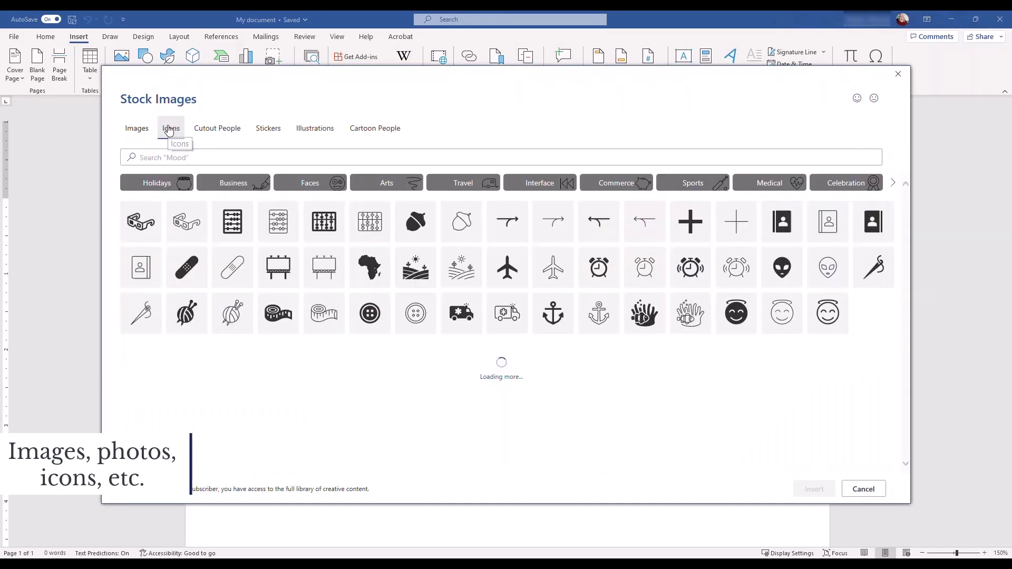
click(200, 130)
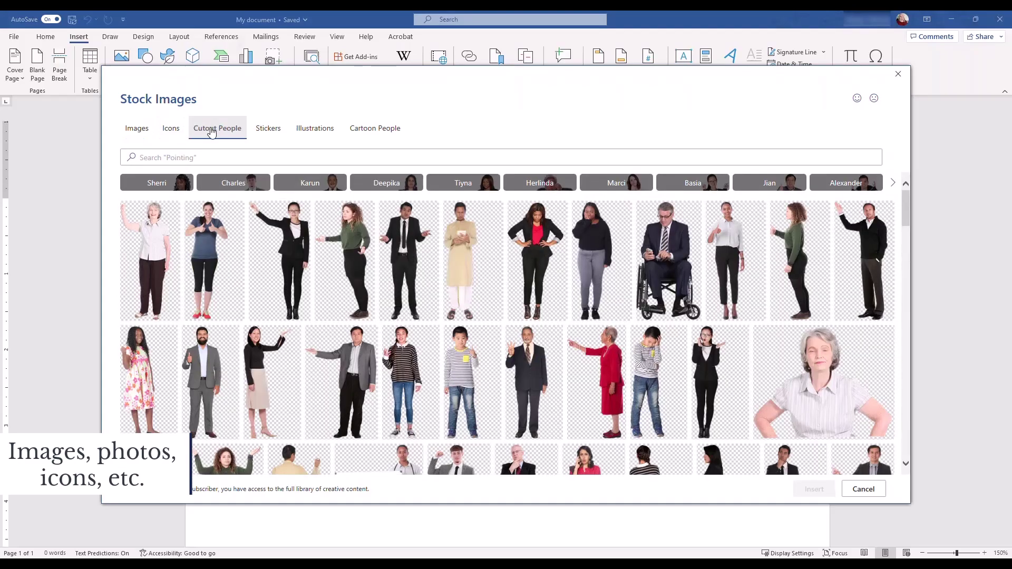
click(266, 130)
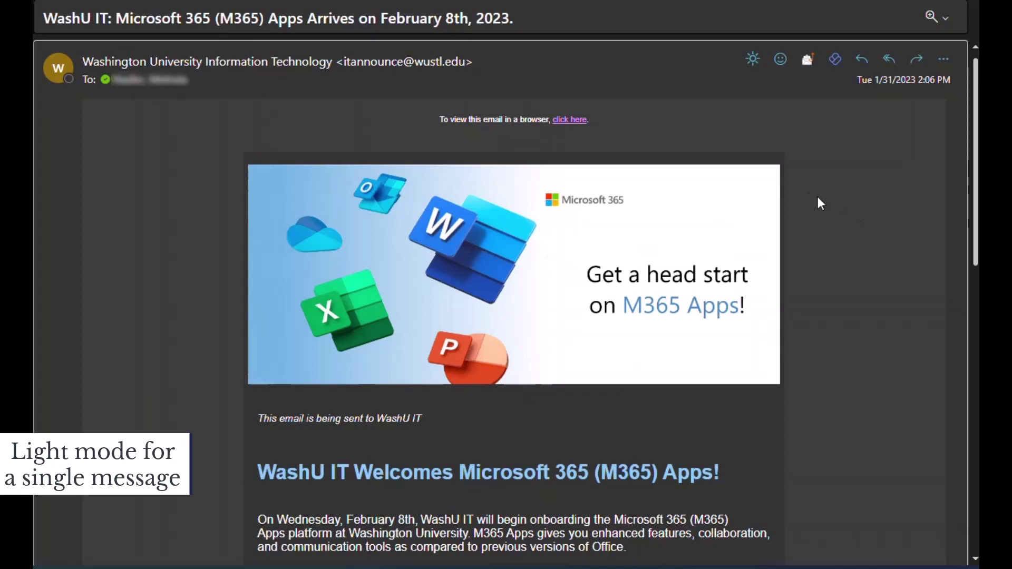
View the M365 Apps announcement email on a light background, then switch it back to dark
click(753, 59)
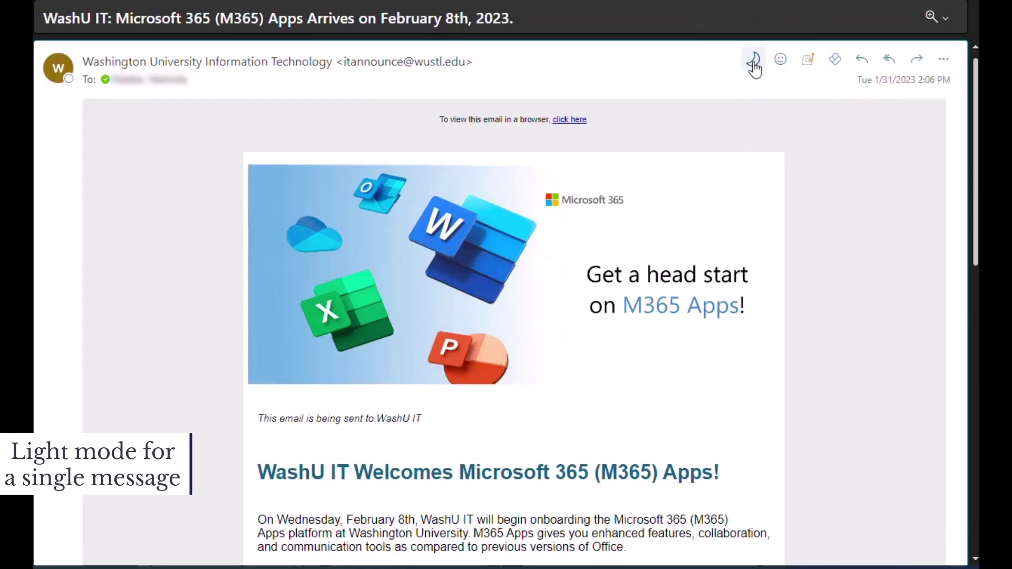
scroll(817, 244, down, 10)
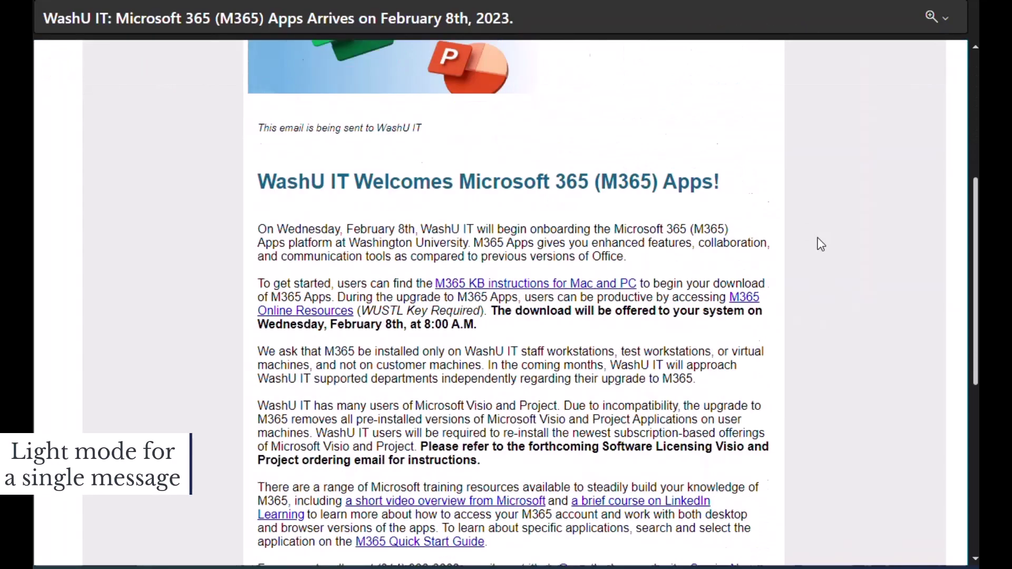
scroll(822, 244, up, 10)
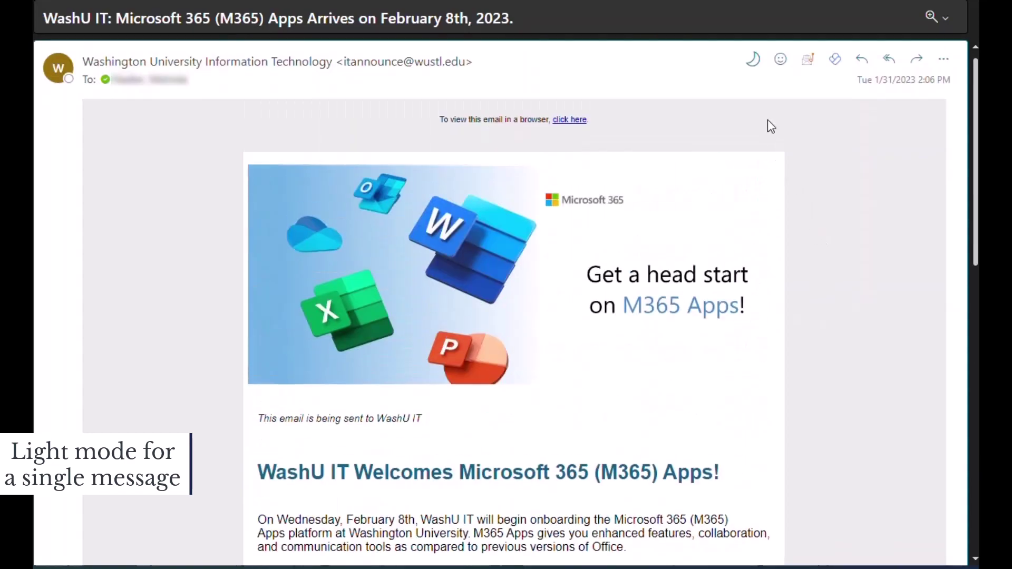
click(753, 66)
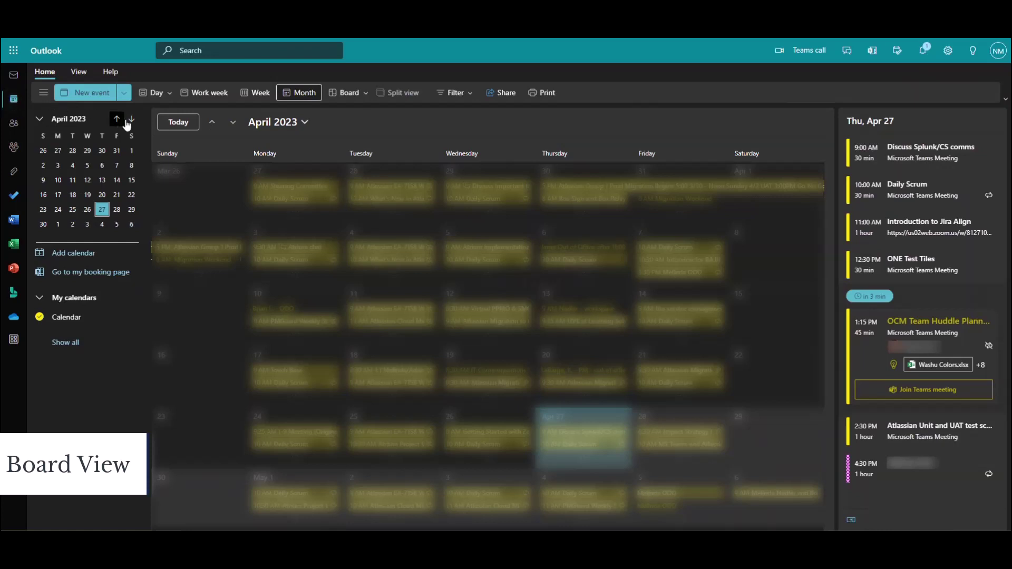
Switch the calendar to Board view, check the calendar card options, and nudge the Note card right
click(347, 94)
click(579, 131)
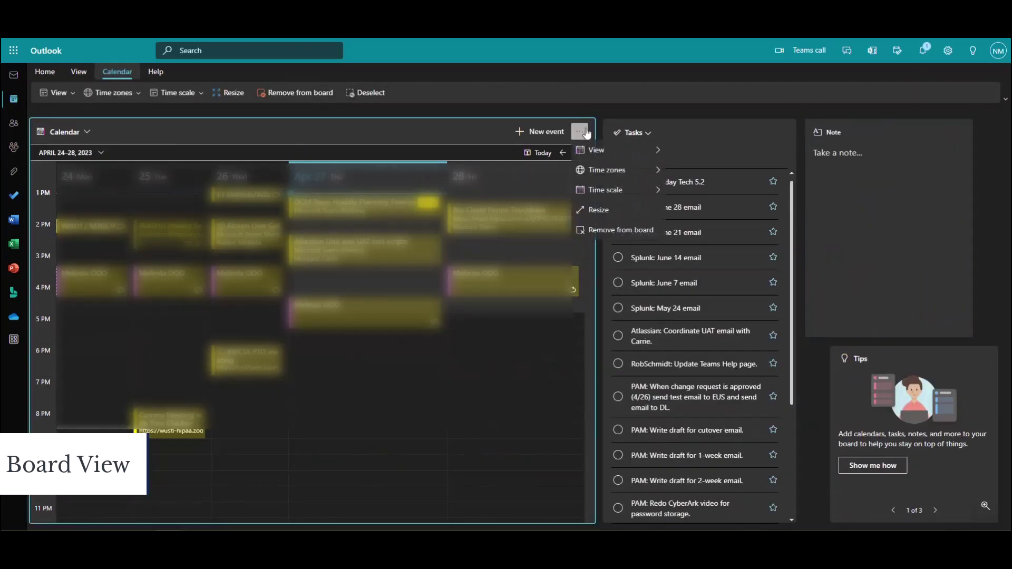
mouse_move(593, 172)
click(690, 126)
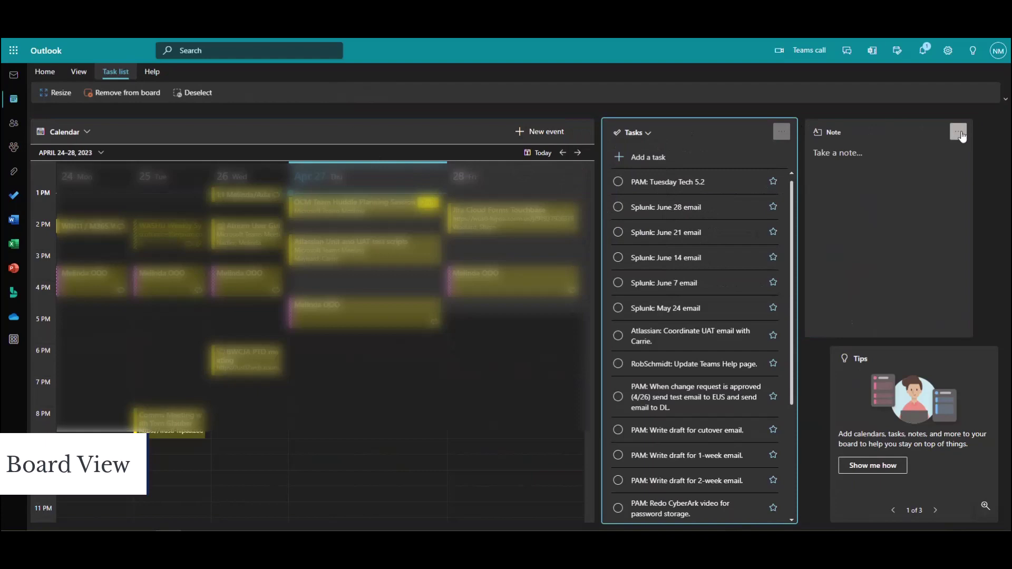
drag(891, 169, 915, 170)
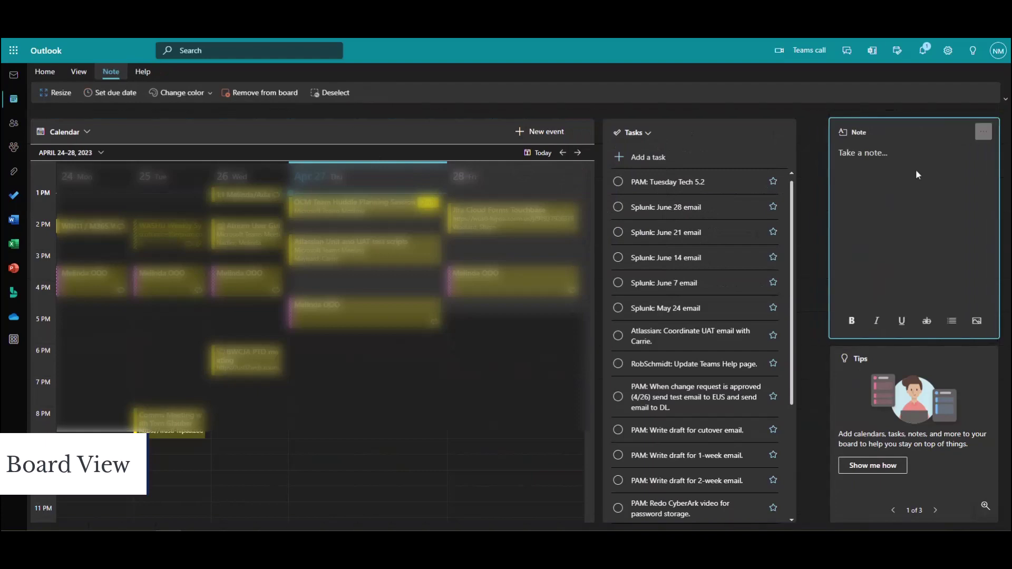
Look through the Add to board options on the Home ribbon
click(55, 71)
click(446, 92)
mouse_move(415, 230)
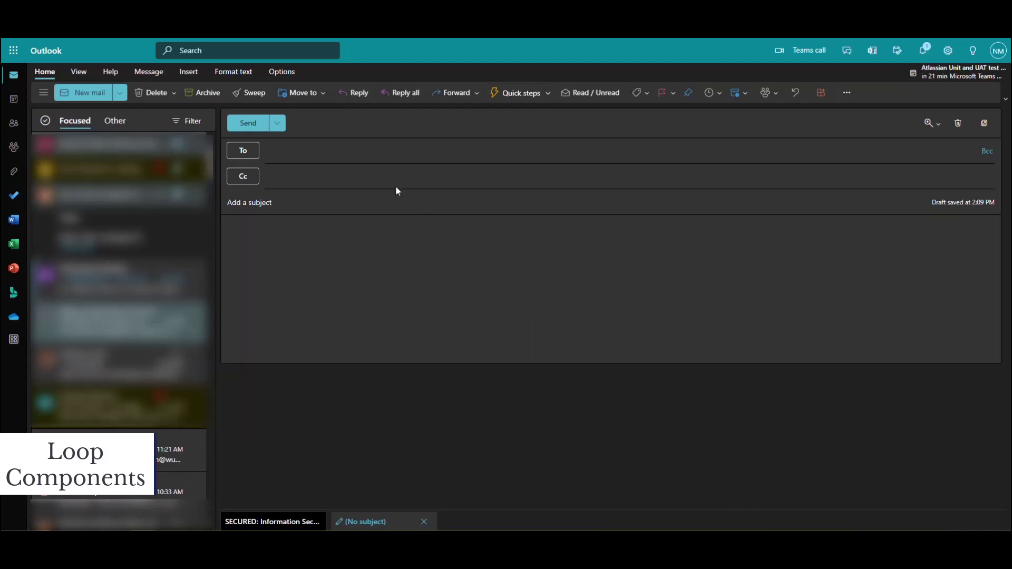
Insert a bulleted-list Loop component into the message and title it 'To do'
click(198, 72)
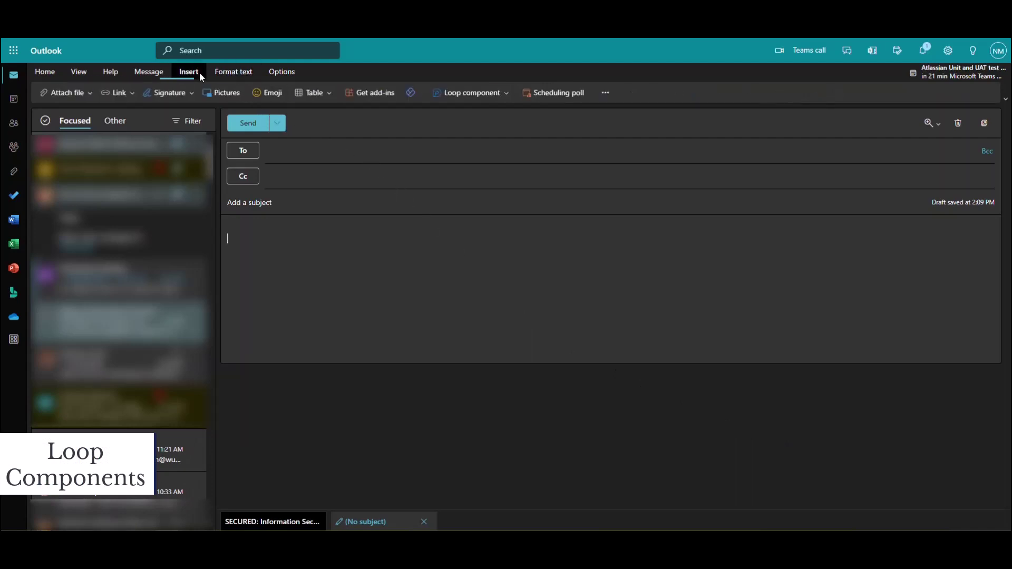
click(497, 93)
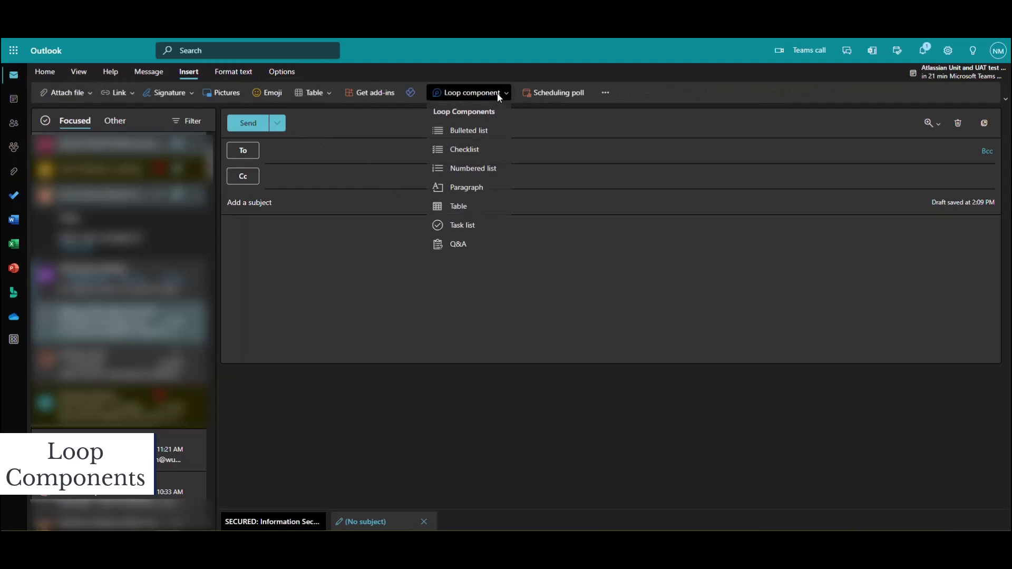
click(492, 132)
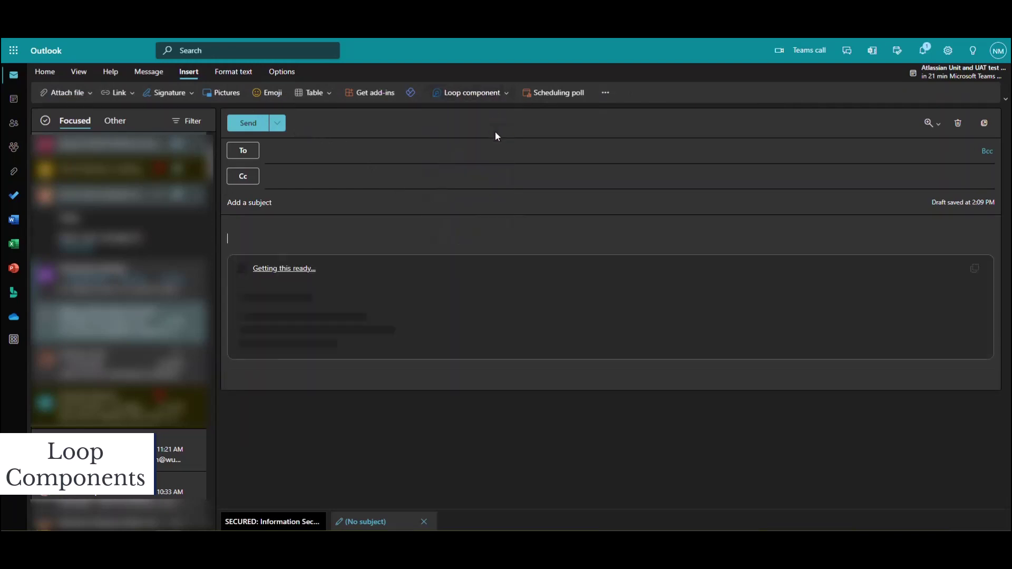
text(To do)
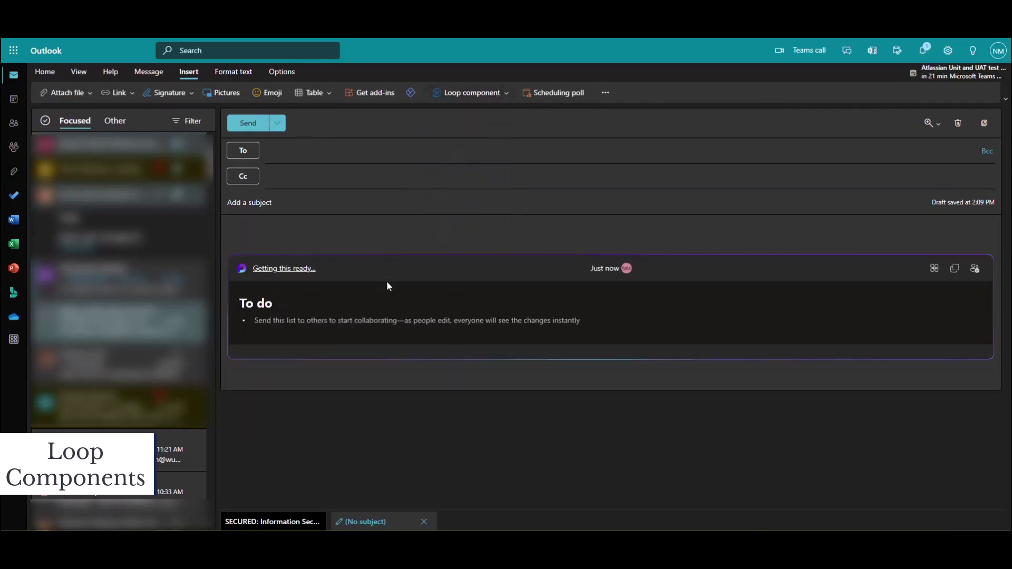
Add the items 'Let's do this.', 'Then this.' and 'How about this too?'
key(Return)
text(Let)
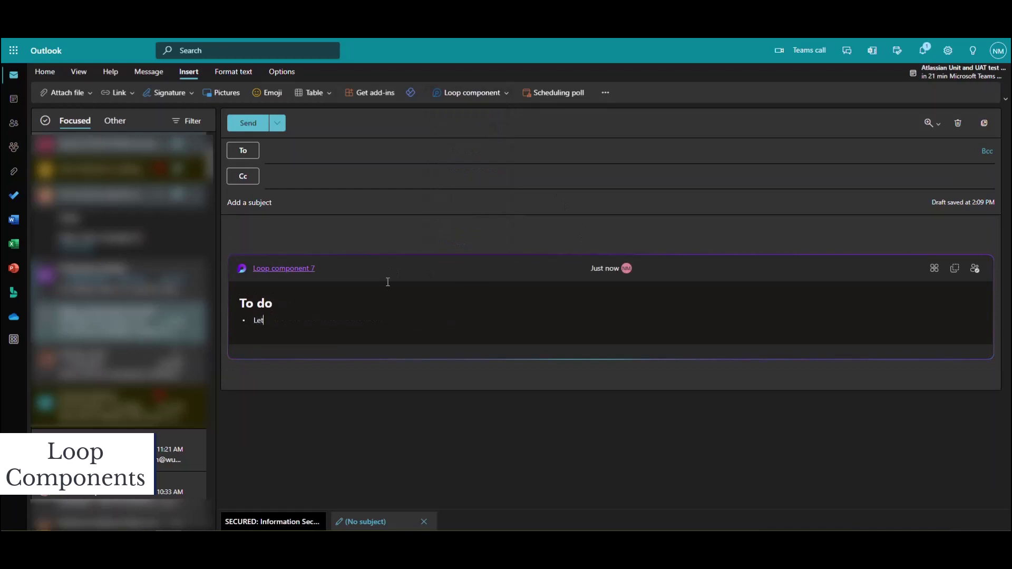
text('s do this.)
key(Return)
text(Then this.)
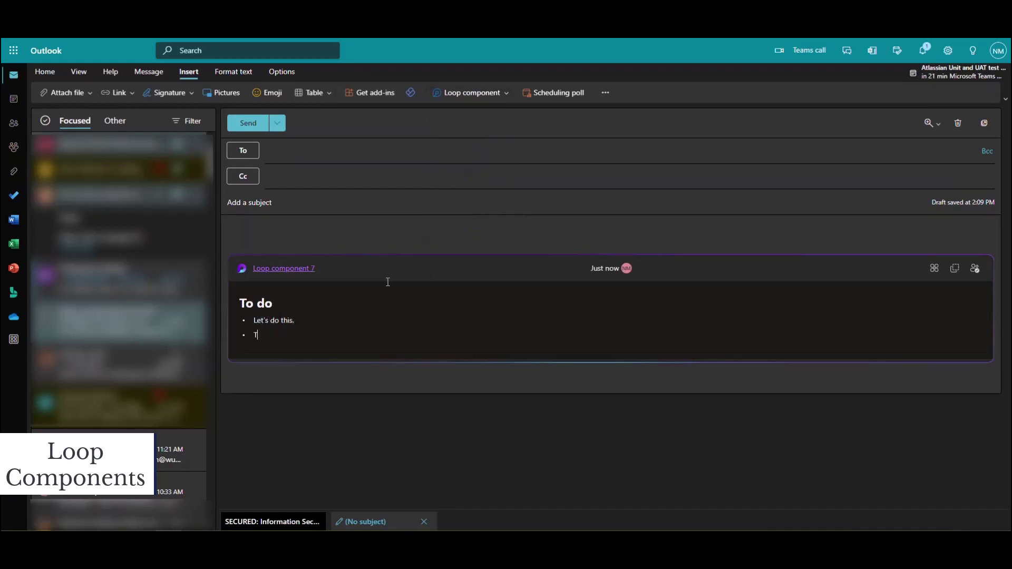
key(Return)
text(How about this too)
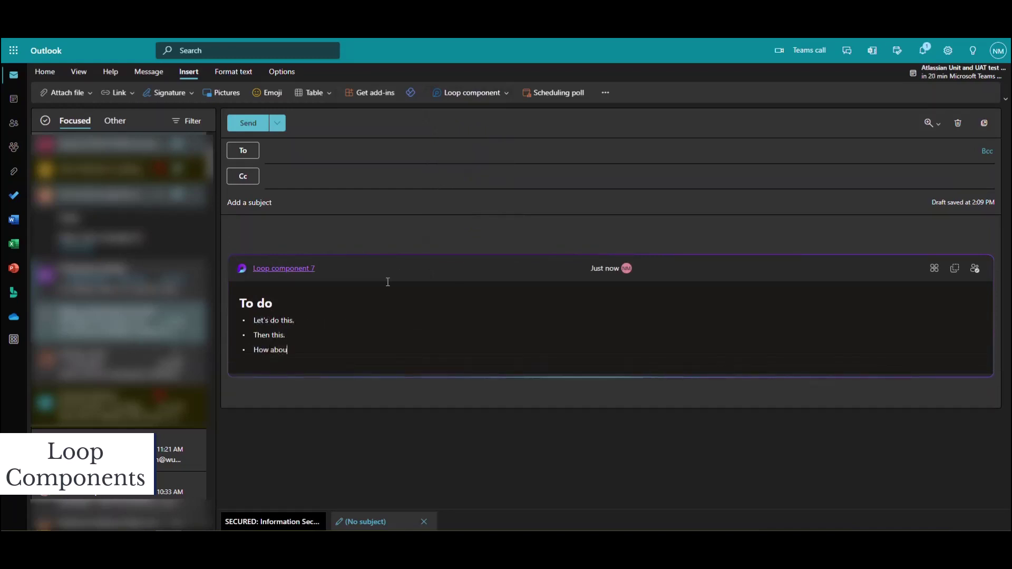
text(?)
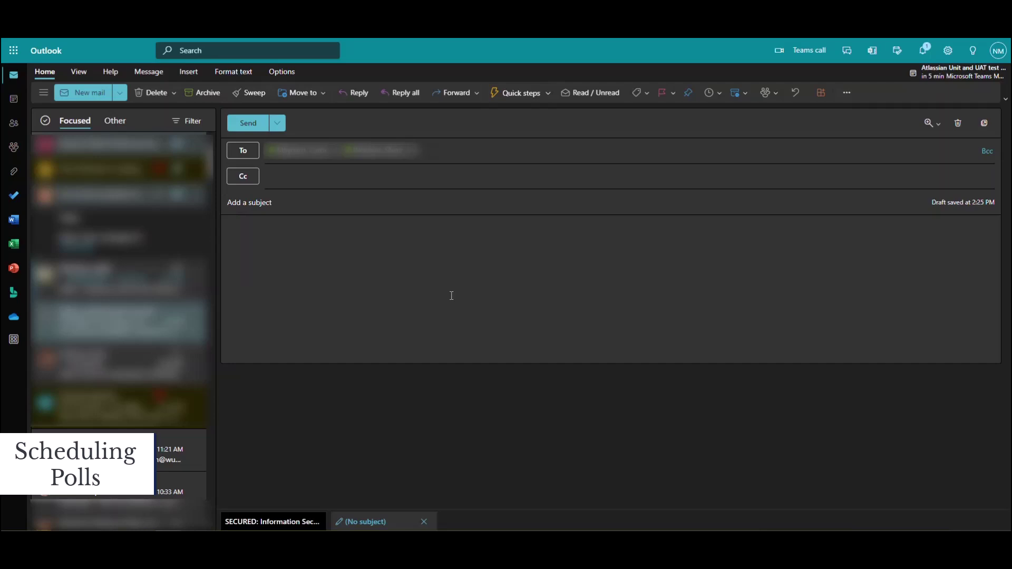
Set up a scheduling poll offering 03:30 PM and 04:00 PM, and insert it into the email
click(188, 72)
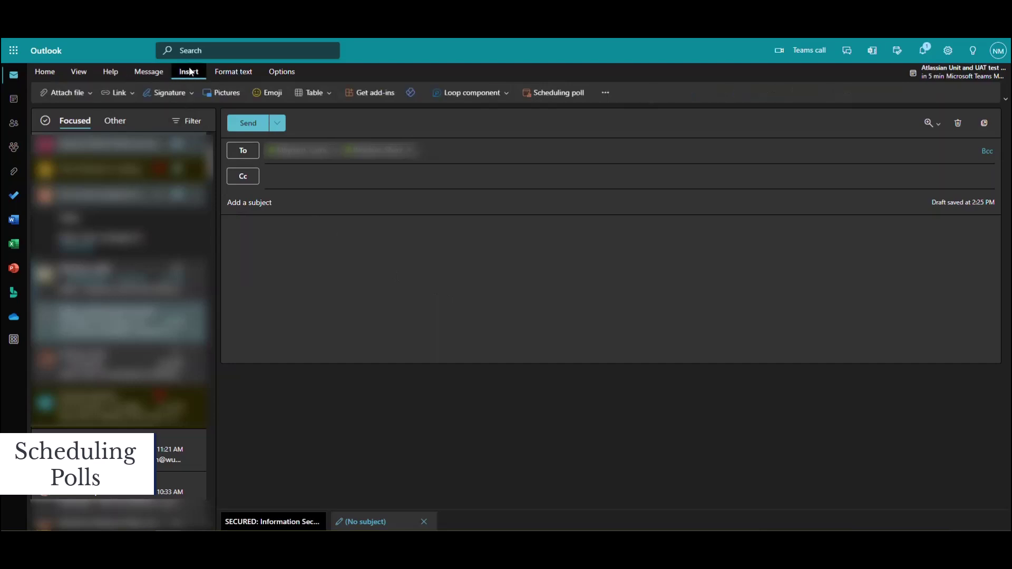
click(537, 95)
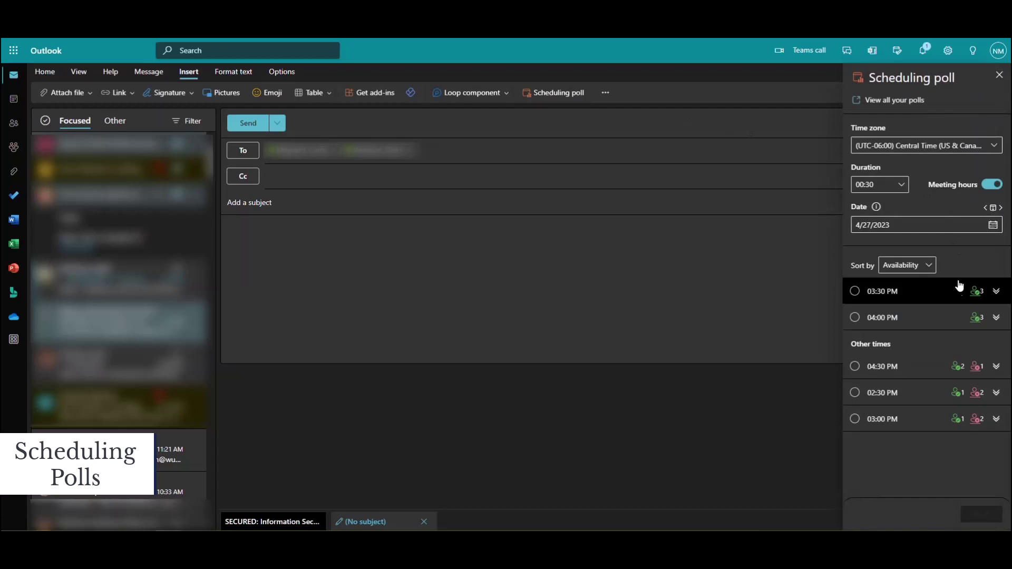
click(854, 291)
click(855, 318)
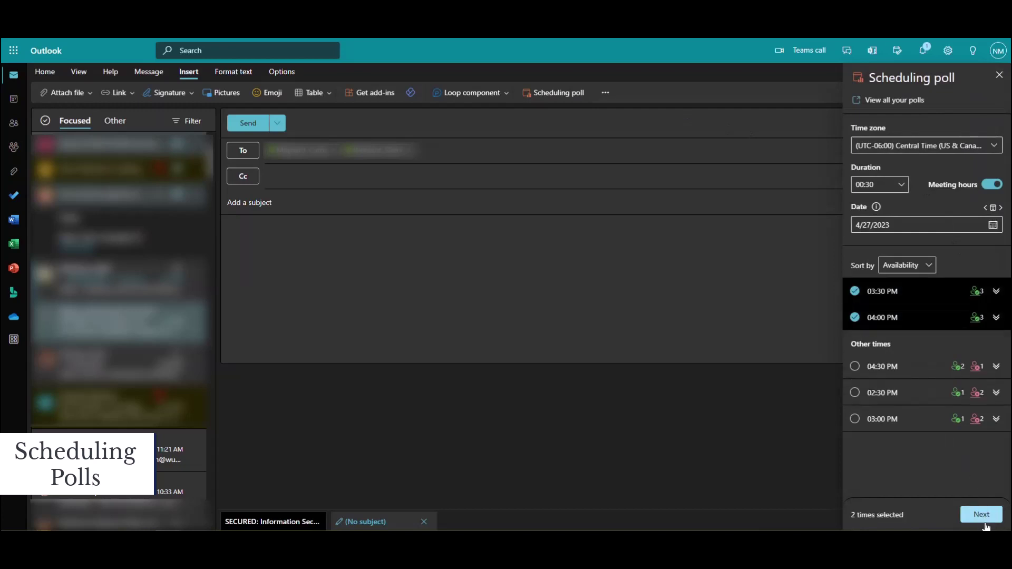
click(981, 514)
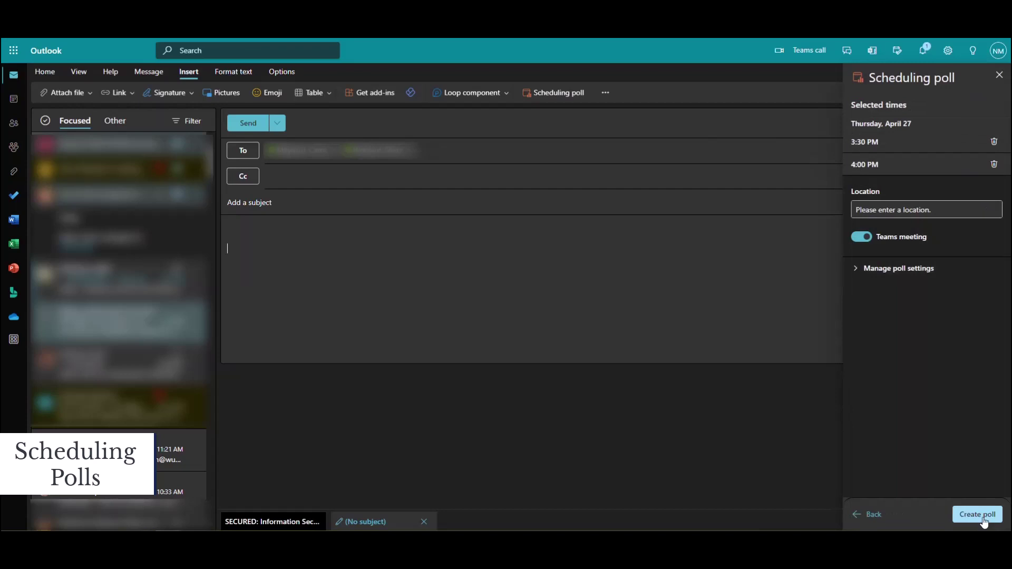
click(982, 519)
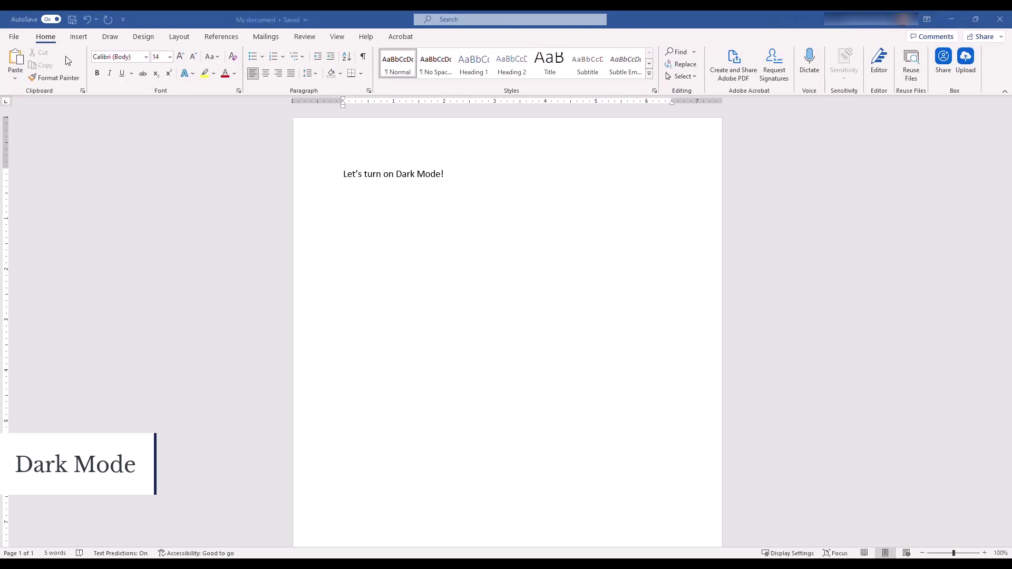
Set Word's Office Theme to Black in File > Options > General
click(19, 37)
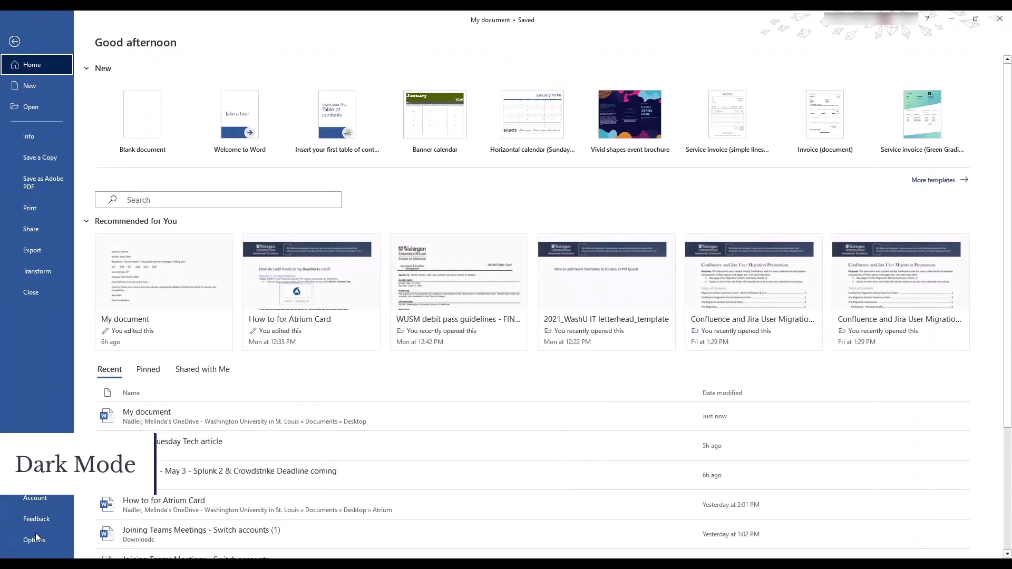
click(35, 541)
click(472, 365)
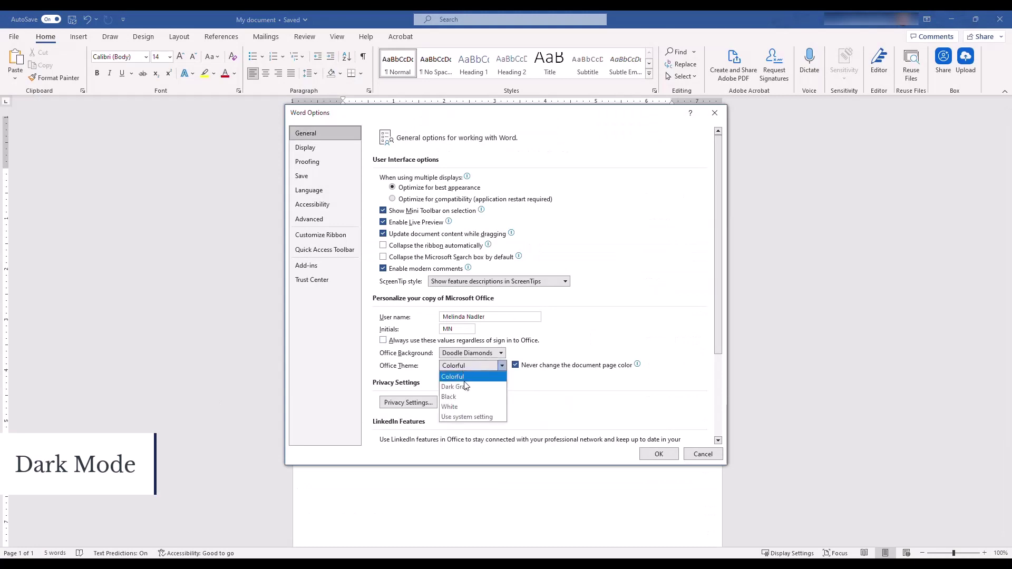
click(465, 399)
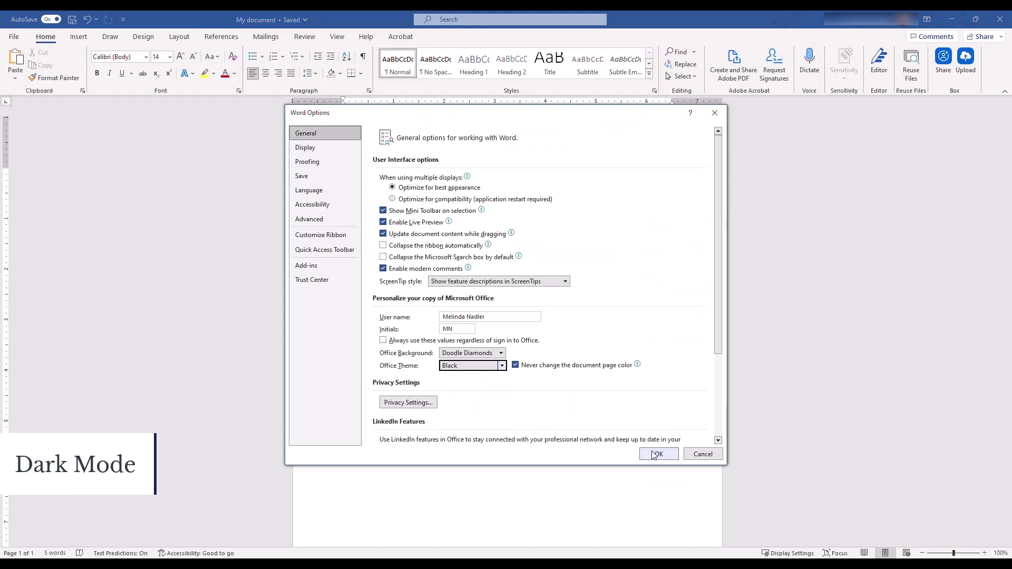
click(650, 452)
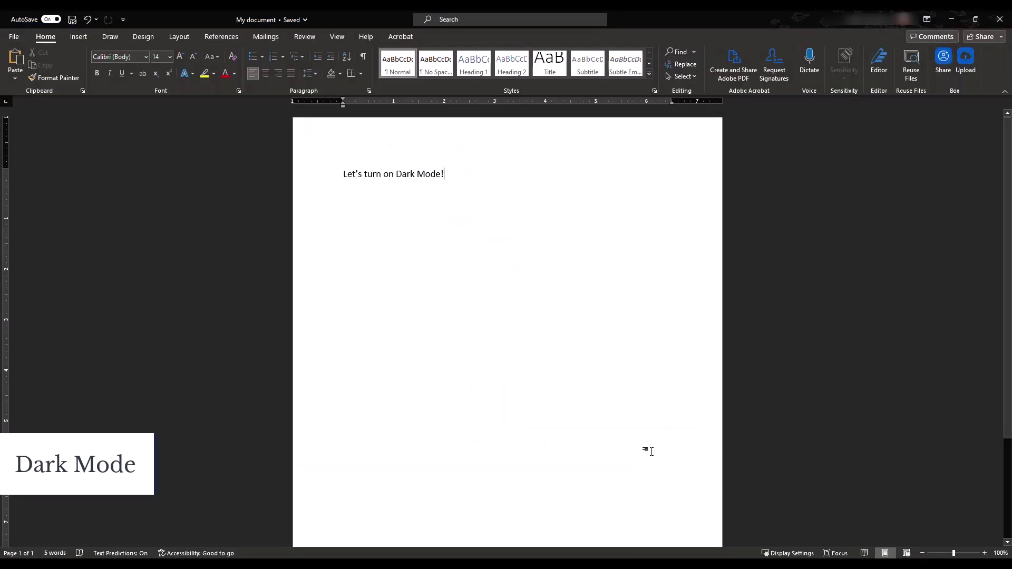
Toggle View > Switch Modes to darken the page, then restore it to white
click(332, 36)
click(190, 74)
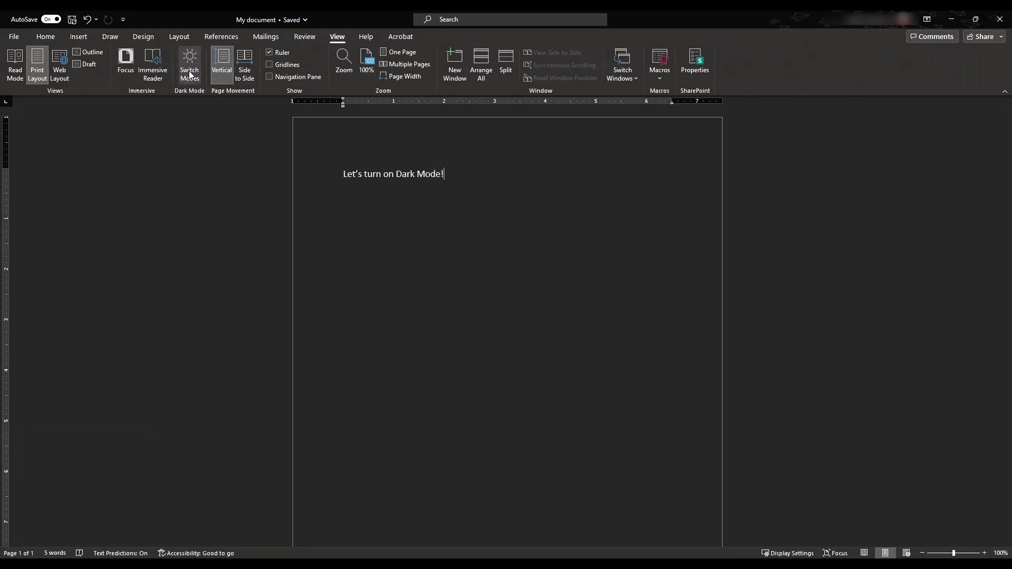
click(190, 74)
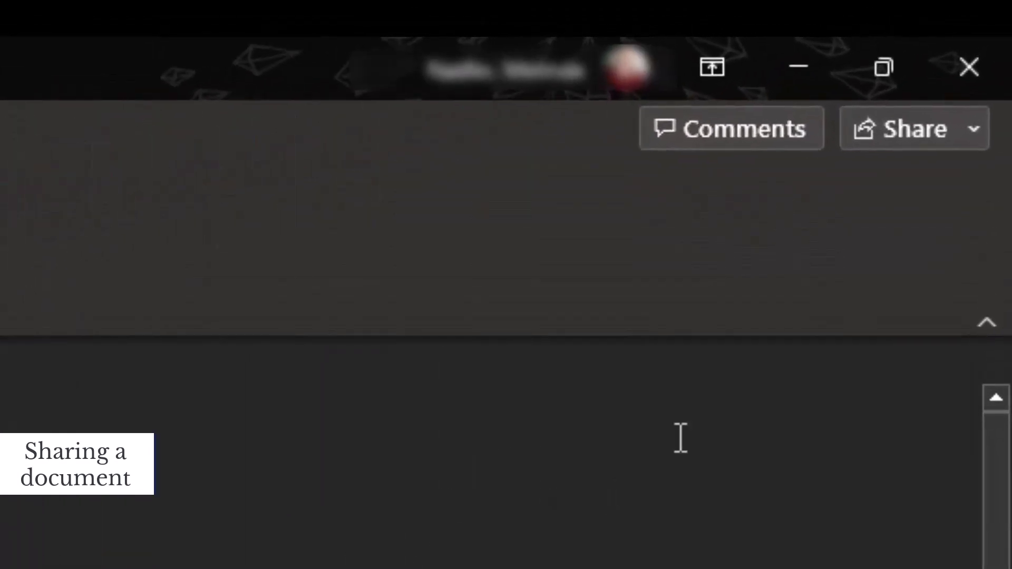
Open the Share dropdown to see the Share, Copy Link and Manage Access options
click(899, 127)
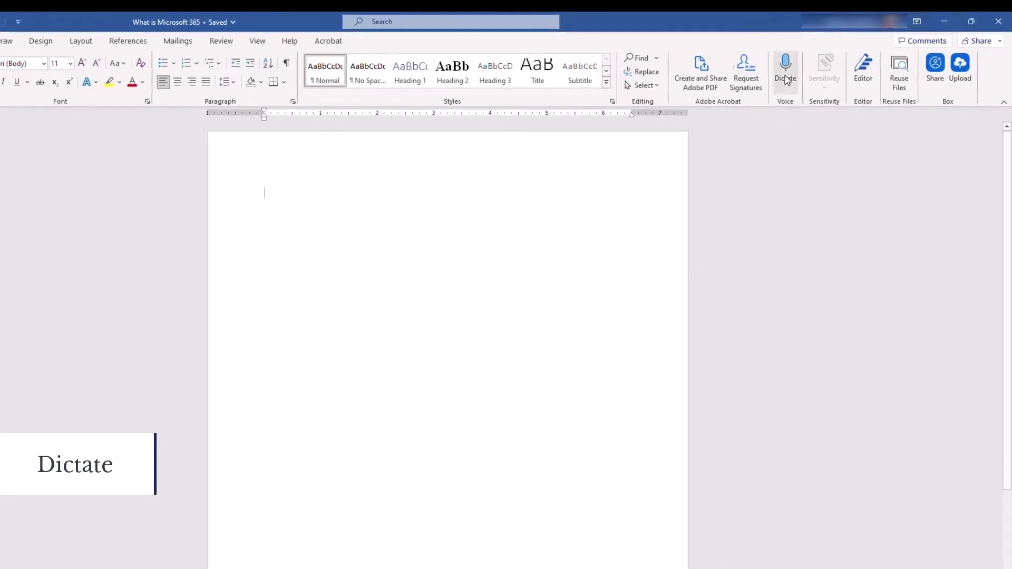
Dictate a sentence starting 'Hello, it's me.', save the Dictation Settings, and browse dictation Help
click(811, 66)
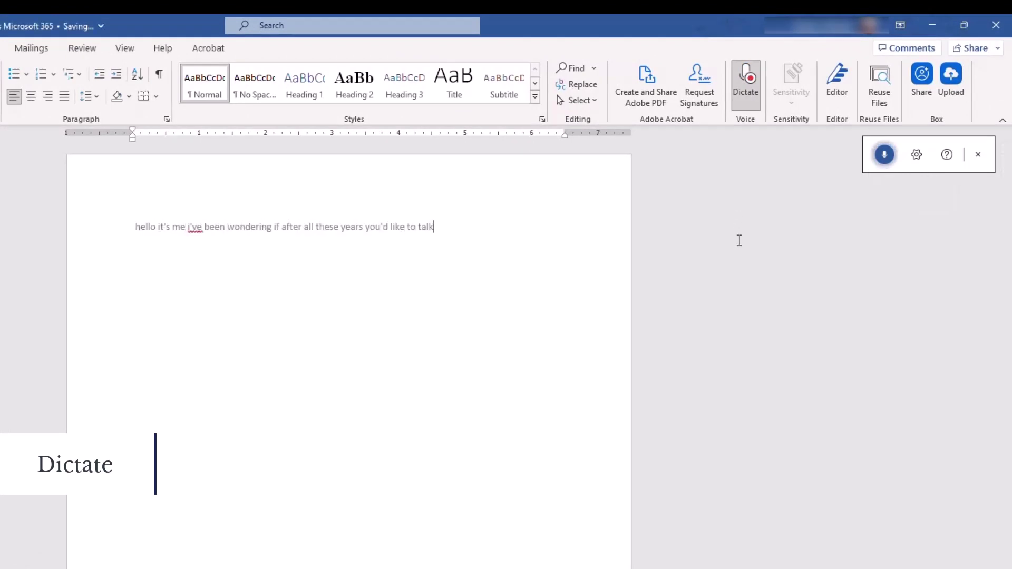
click(889, 162)
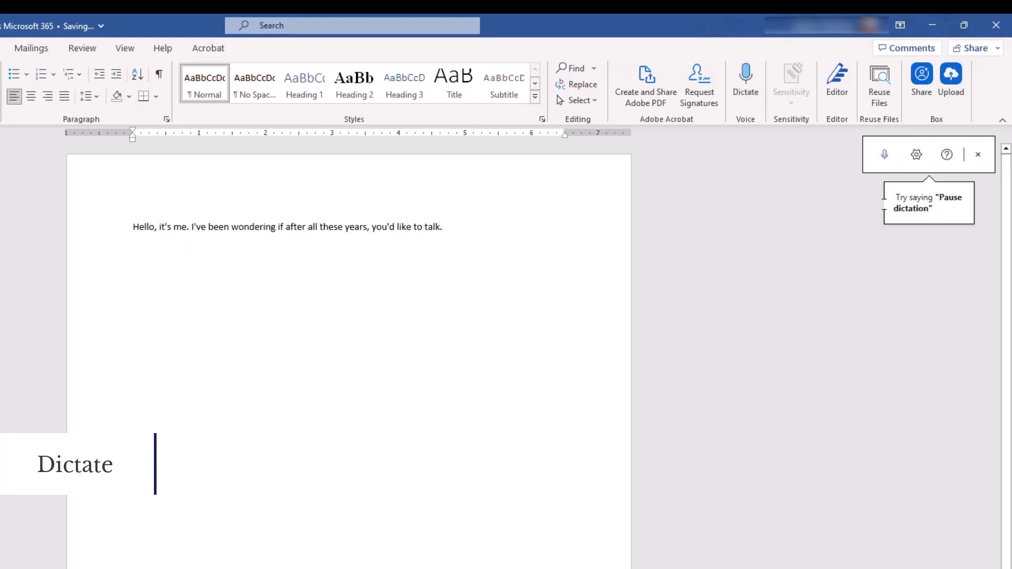
click(916, 158)
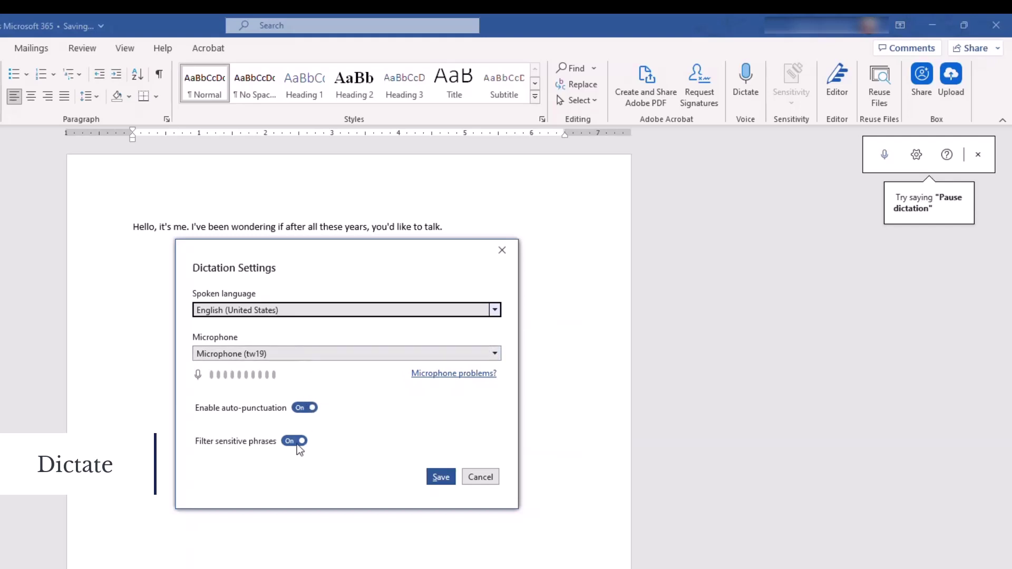
click(442, 477)
click(946, 154)
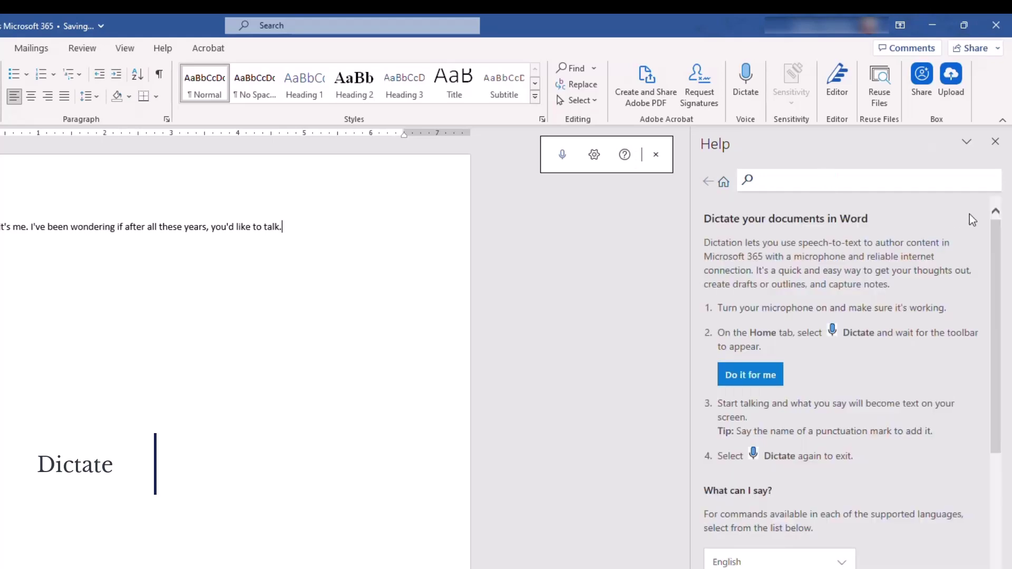
scroll(949, 322, down, 5)
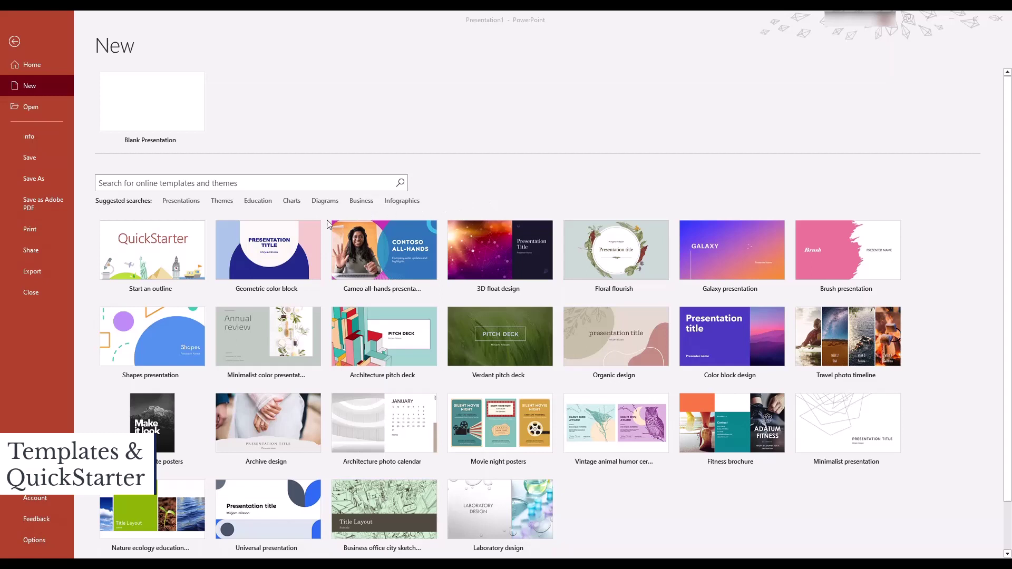
Start a QuickStarter outline and pick the 'Nina Simone' search result as its topic
click(174, 257)
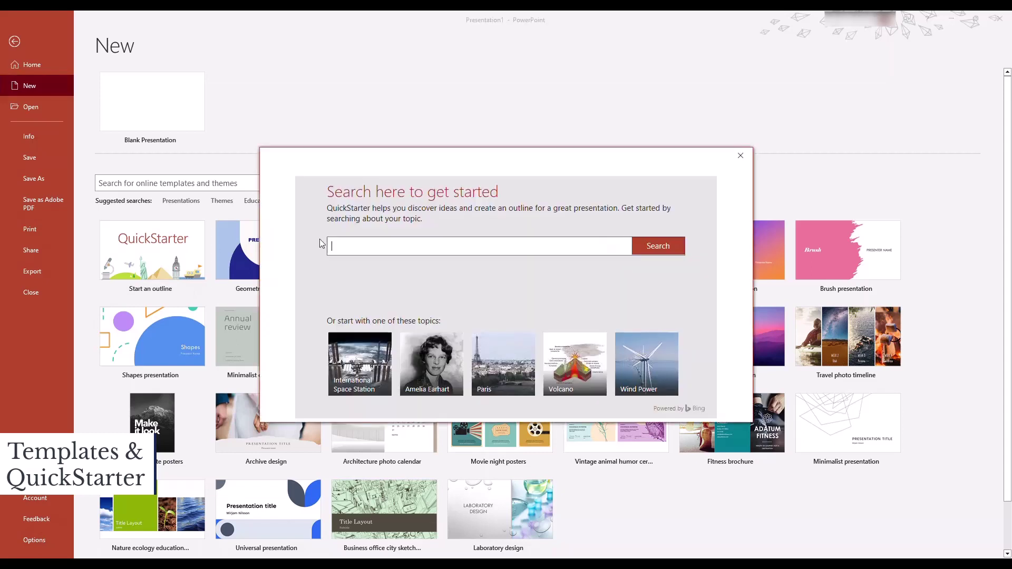
text(Nina Simone)
key(Return)
click(347, 288)
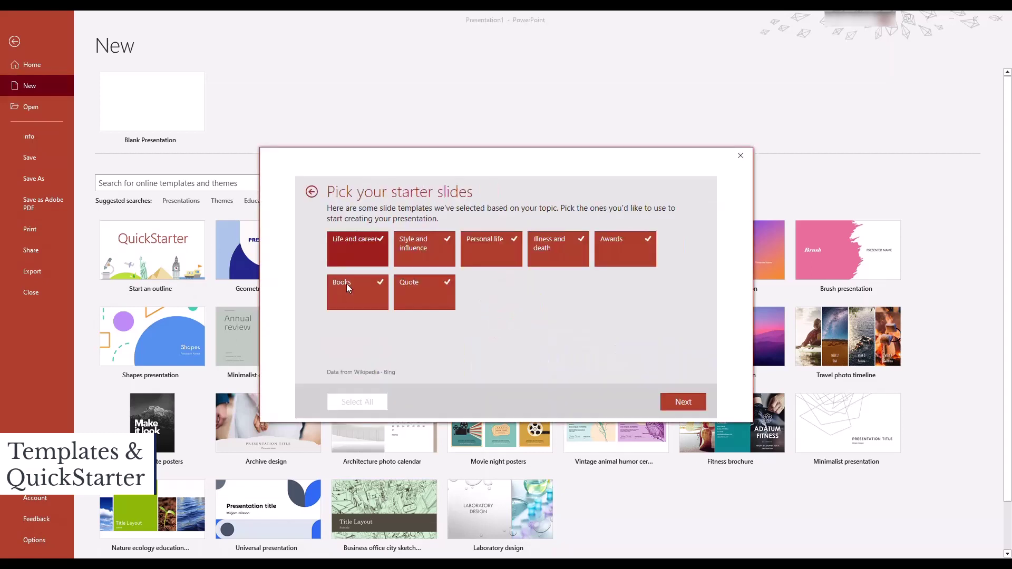
Leave out the Illness and death slides and create the outline with the dark wood-framed theme
click(556, 252)
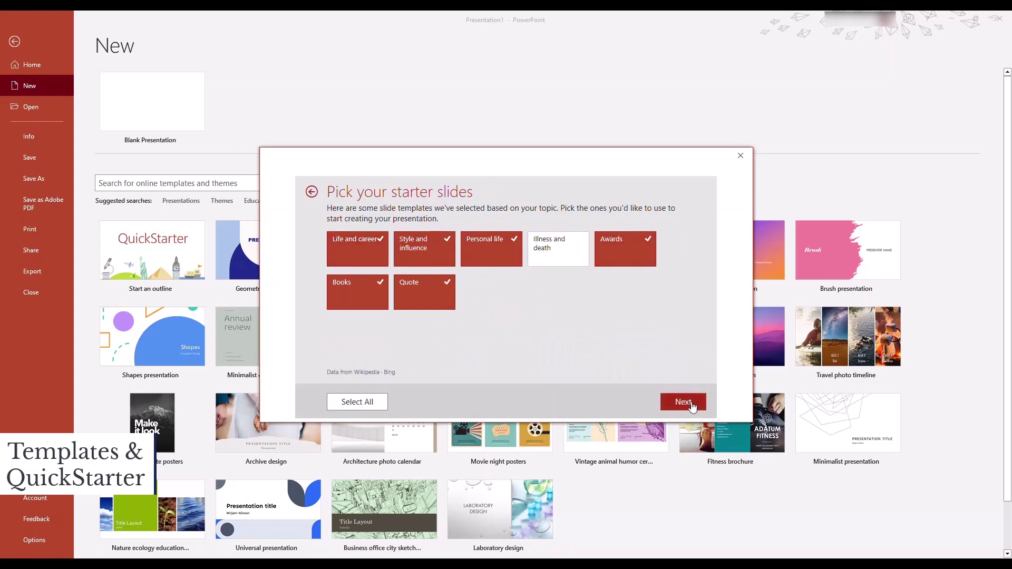
click(682, 402)
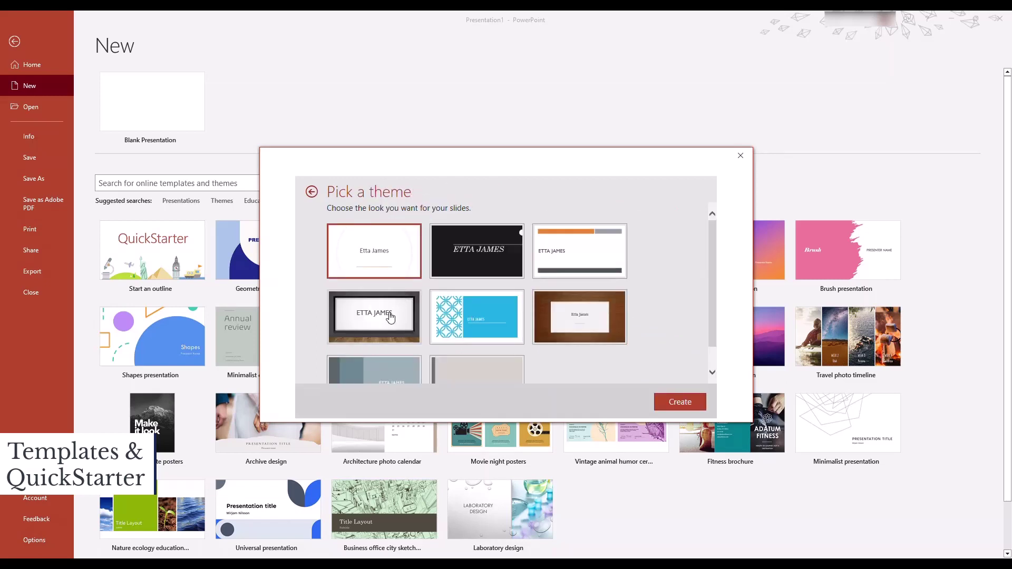
click(389, 316)
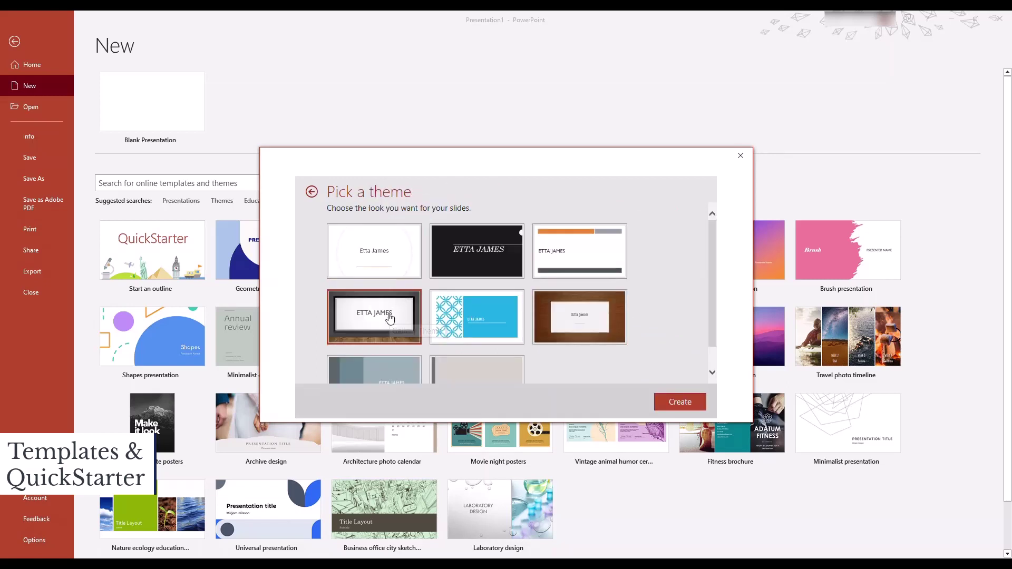
click(678, 405)
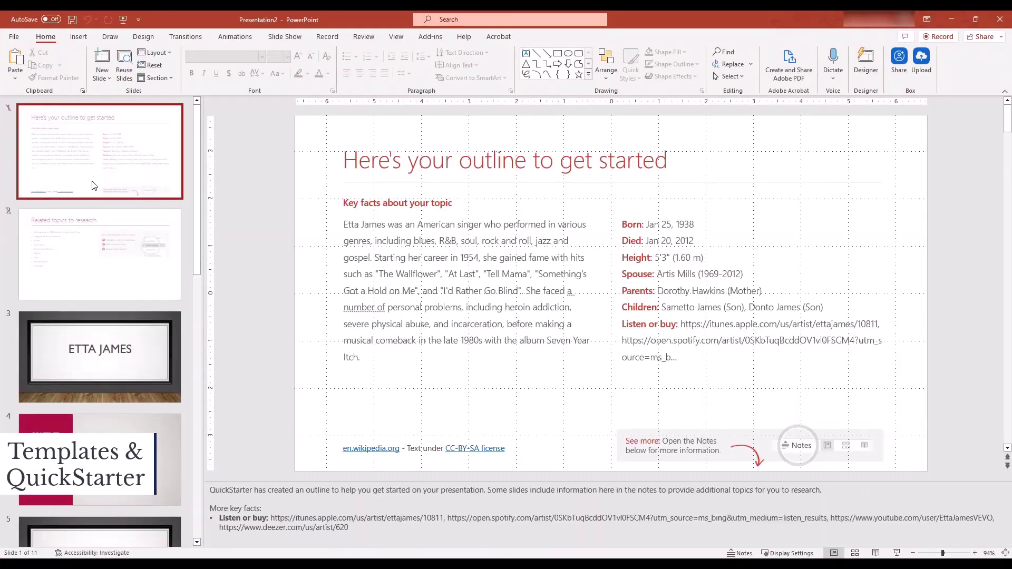
scroll(100, 220, down, 5)
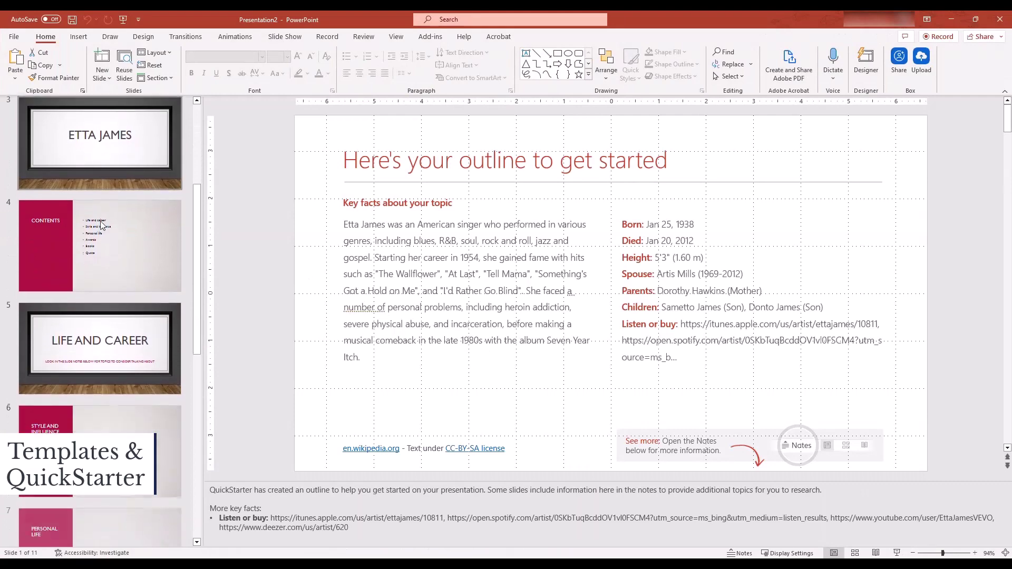
scroll(103, 226, down, 10)
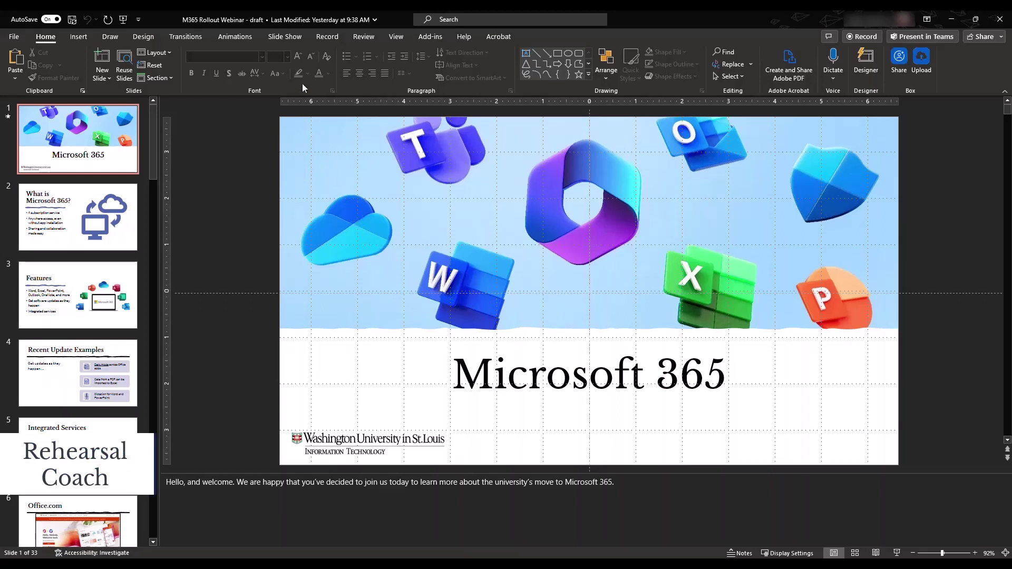
Show the Slide Show tab commands, including Rehearse with Coach, for the Microsoft 365 deck
click(284, 37)
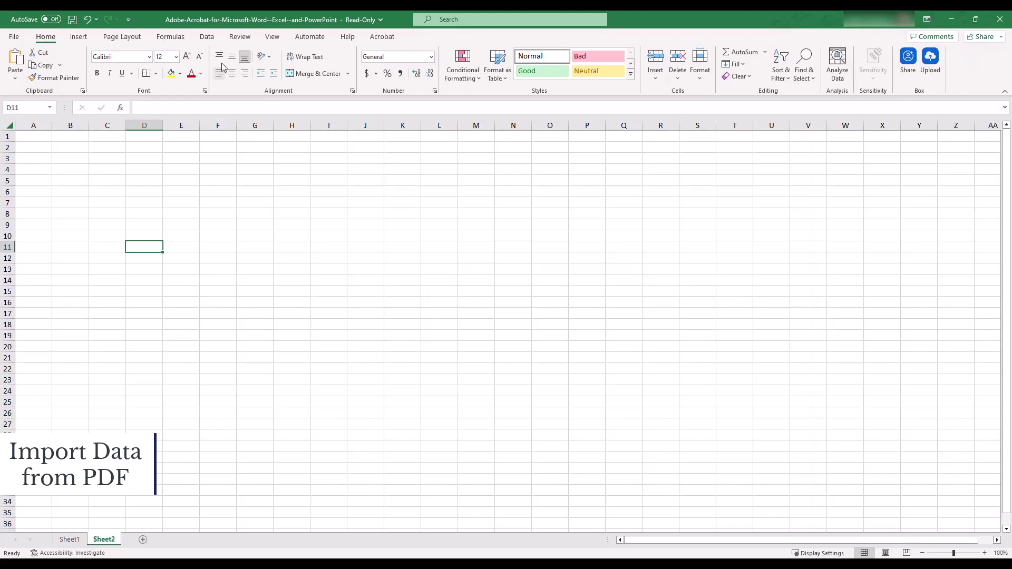
Import Table032 (Page 38) from the 2020 annual report PDF via Get Data > From PDF
click(206, 36)
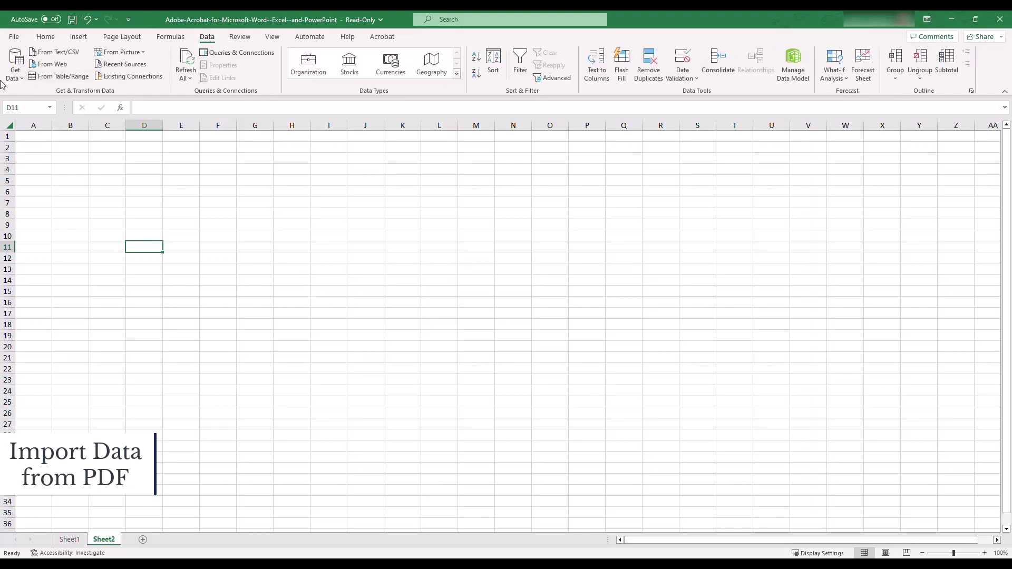
click(14, 66)
mouse_move(110, 100)
click(190, 200)
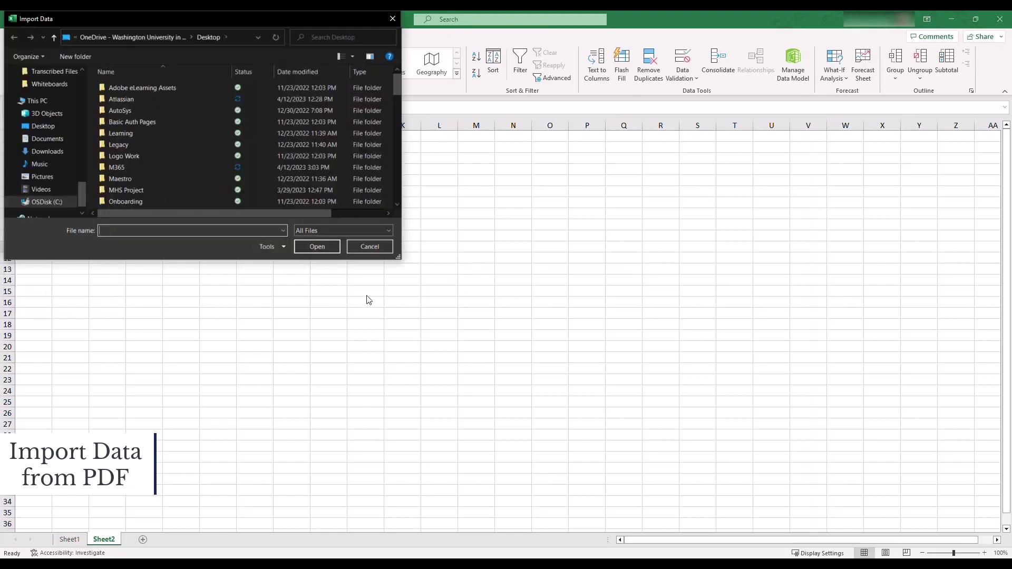
scroll(140, 182, down, 10)
scroll(148, 163, down, 2)
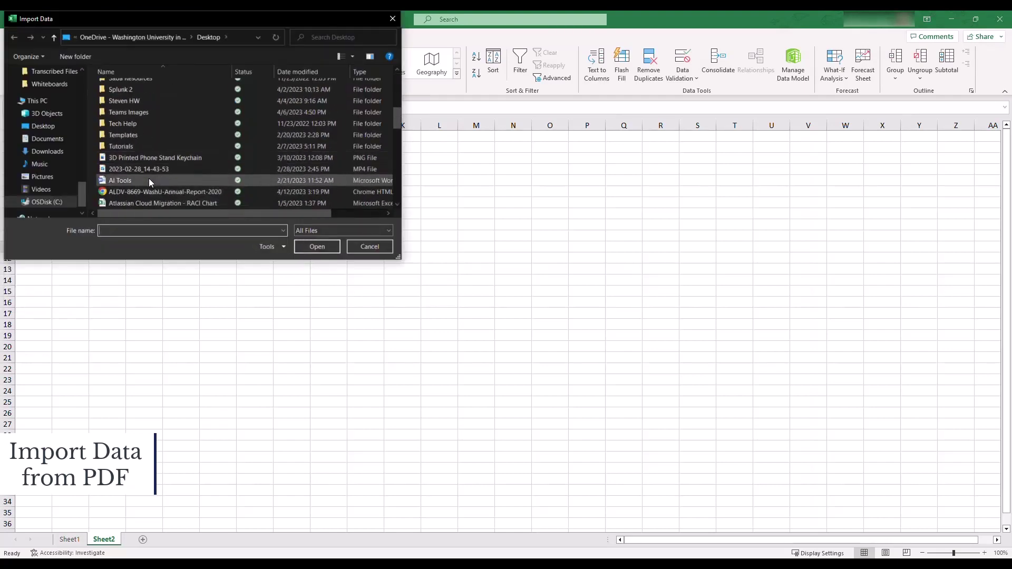
click(150, 192)
click(317, 247)
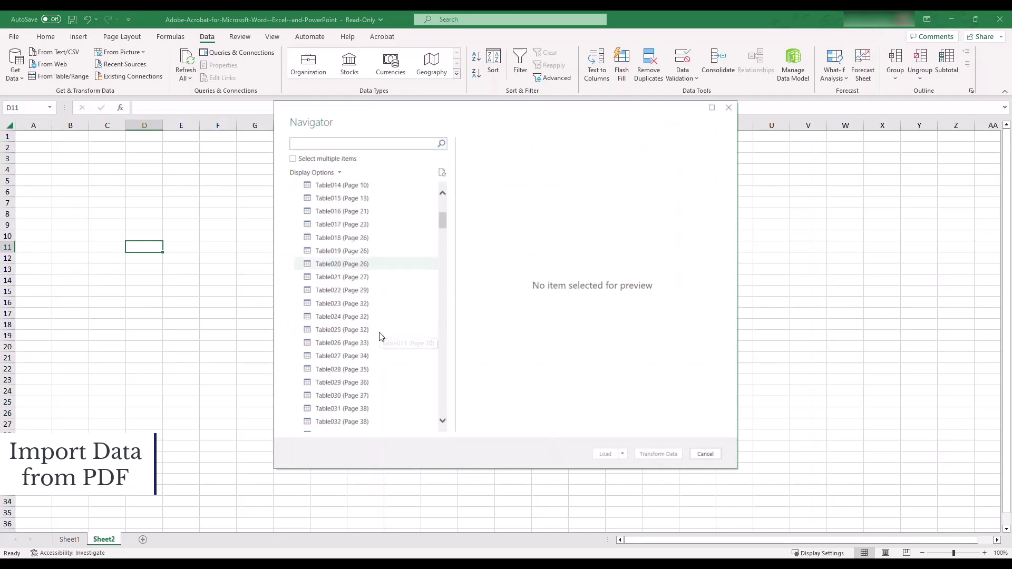
click(383, 310)
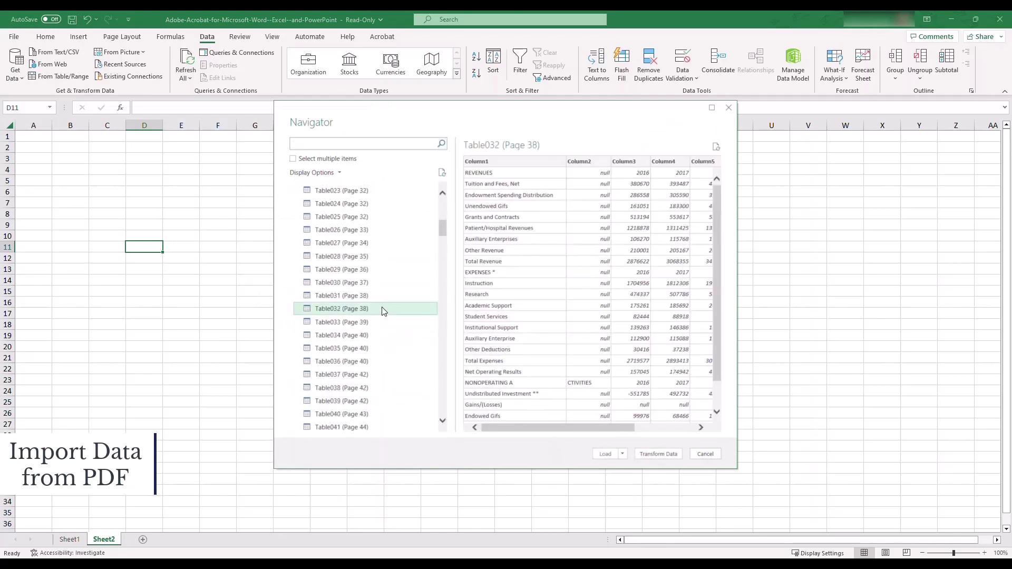
click(605, 454)
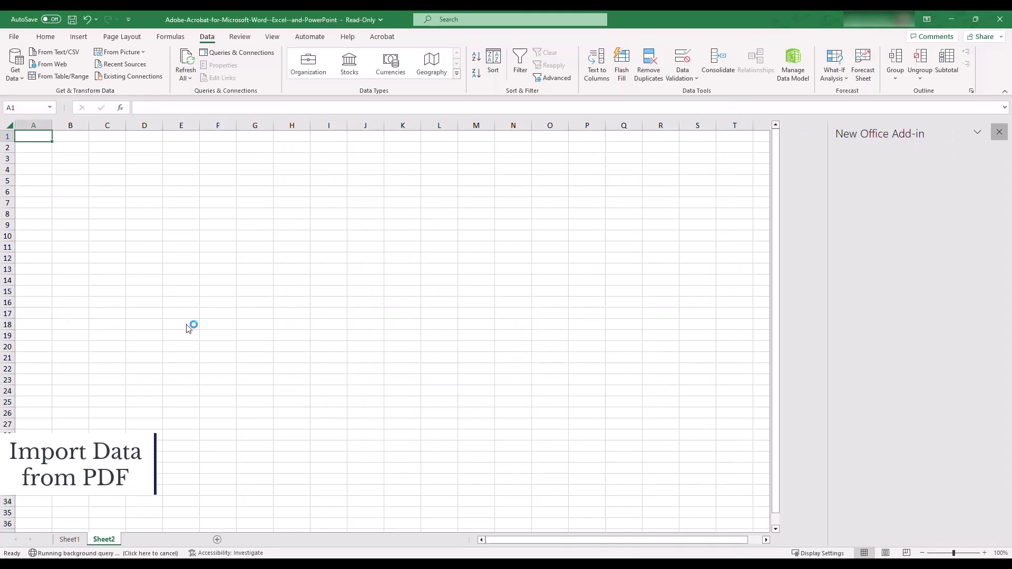